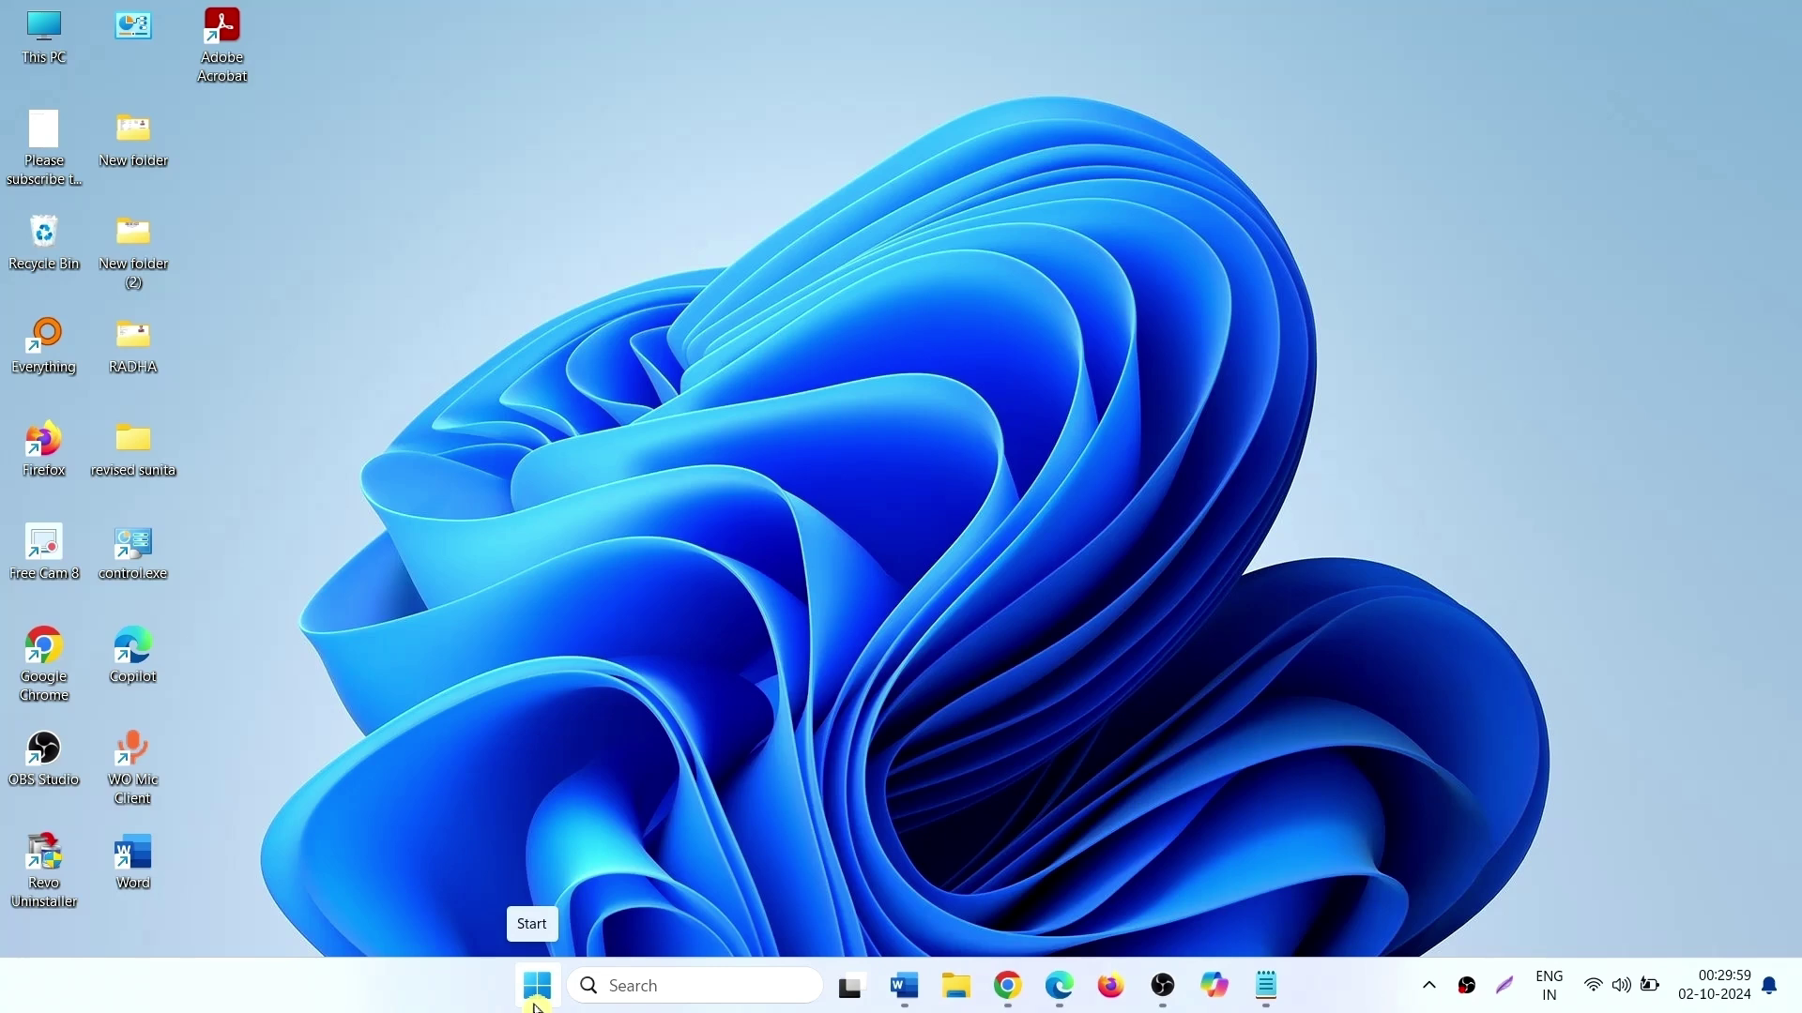
Step: Run the Windows Update troubleshooter from System > Troubleshoot > Other troubleshooters
{"action": "left_click", "coordinate": [534, 989]}
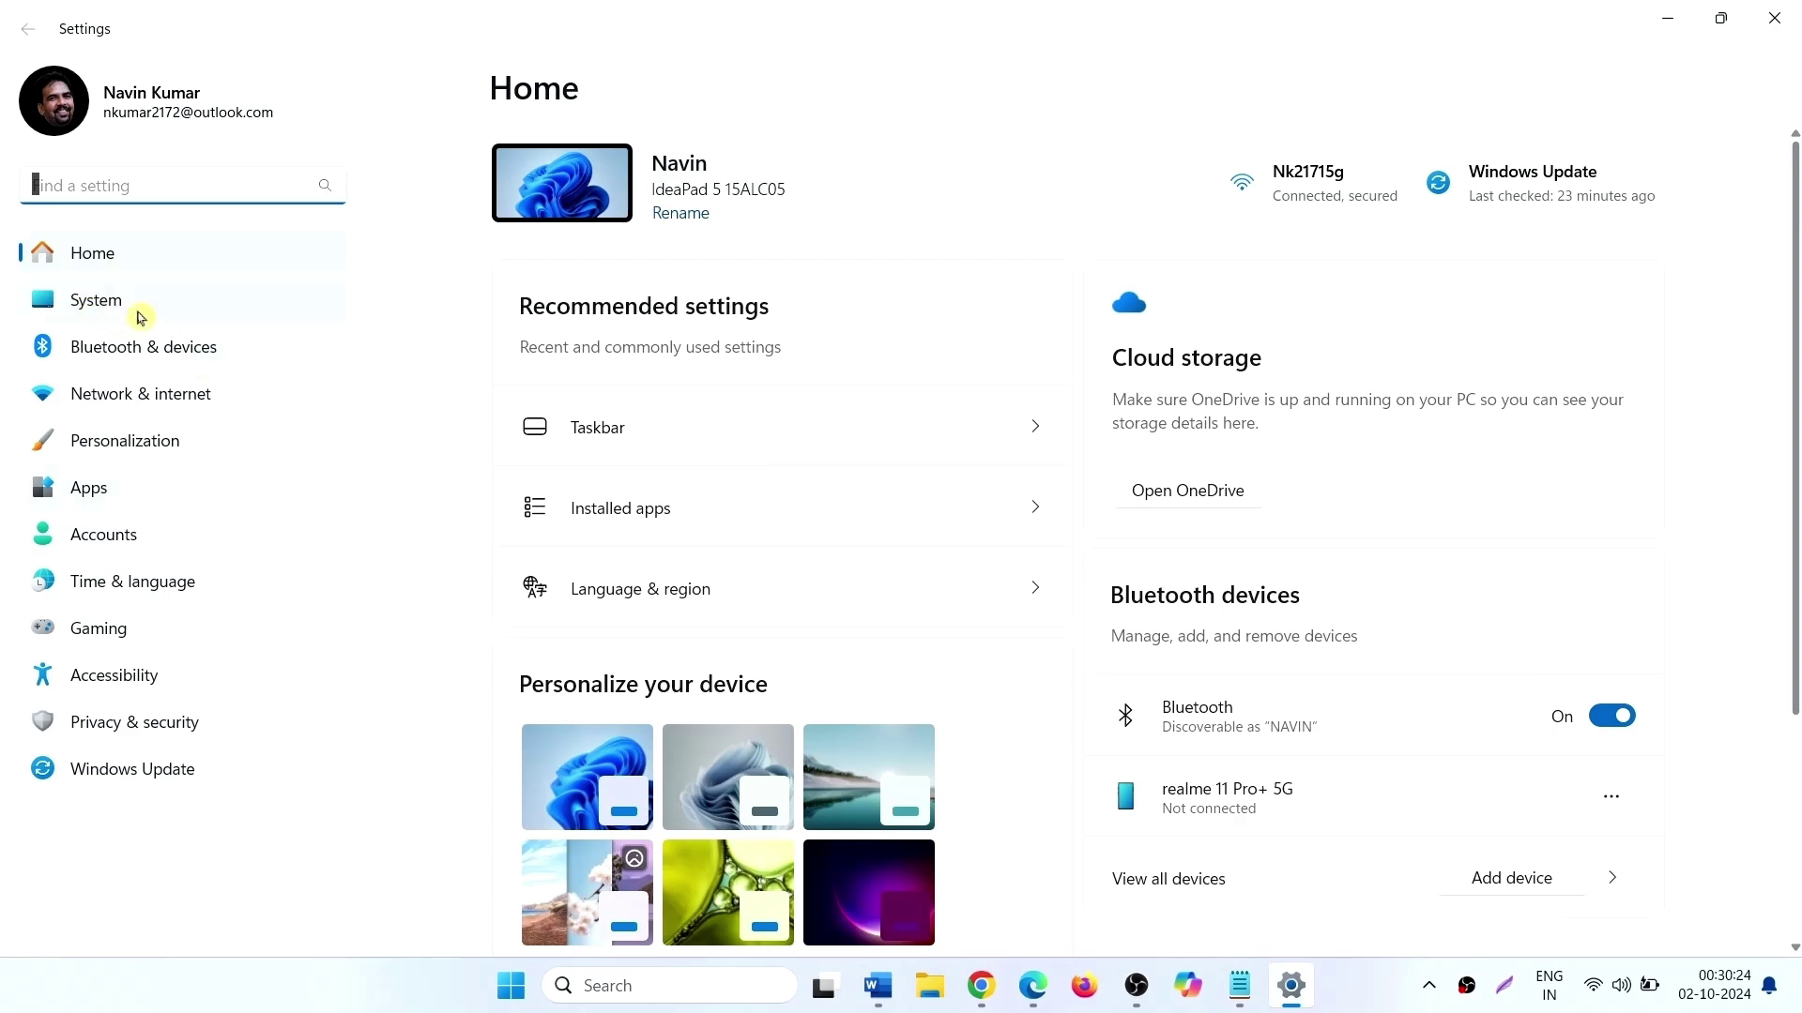
{"action": "left_click", "coordinate": [125, 309]}
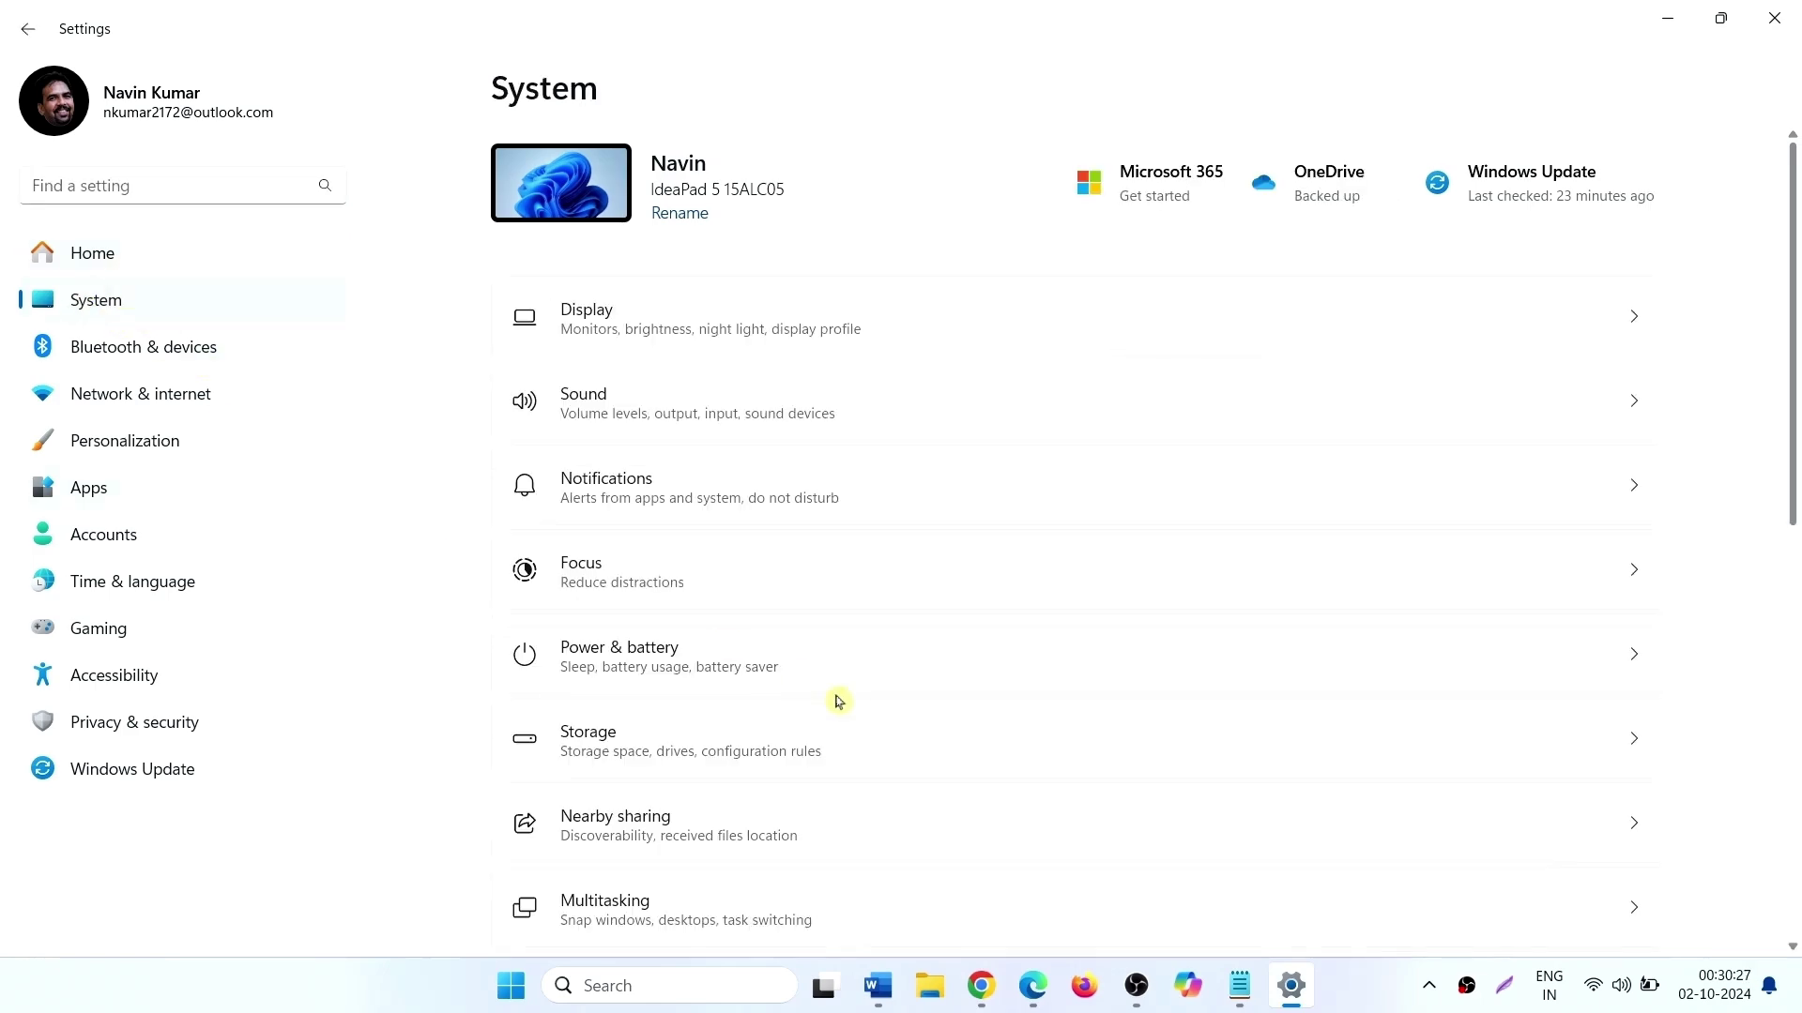
{"action": "scroll", "coordinate": [916, 689], "scroll_direction": "down", "scroll_amount": 1}
{"action": "scroll", "coordinate": [949, 688], "scroll_direction": "down", "scroll_amount": 4}
{"action": "scroll", "coordinate": [650, 564], "scroll_direction": "up", "scroll_amount": 1}
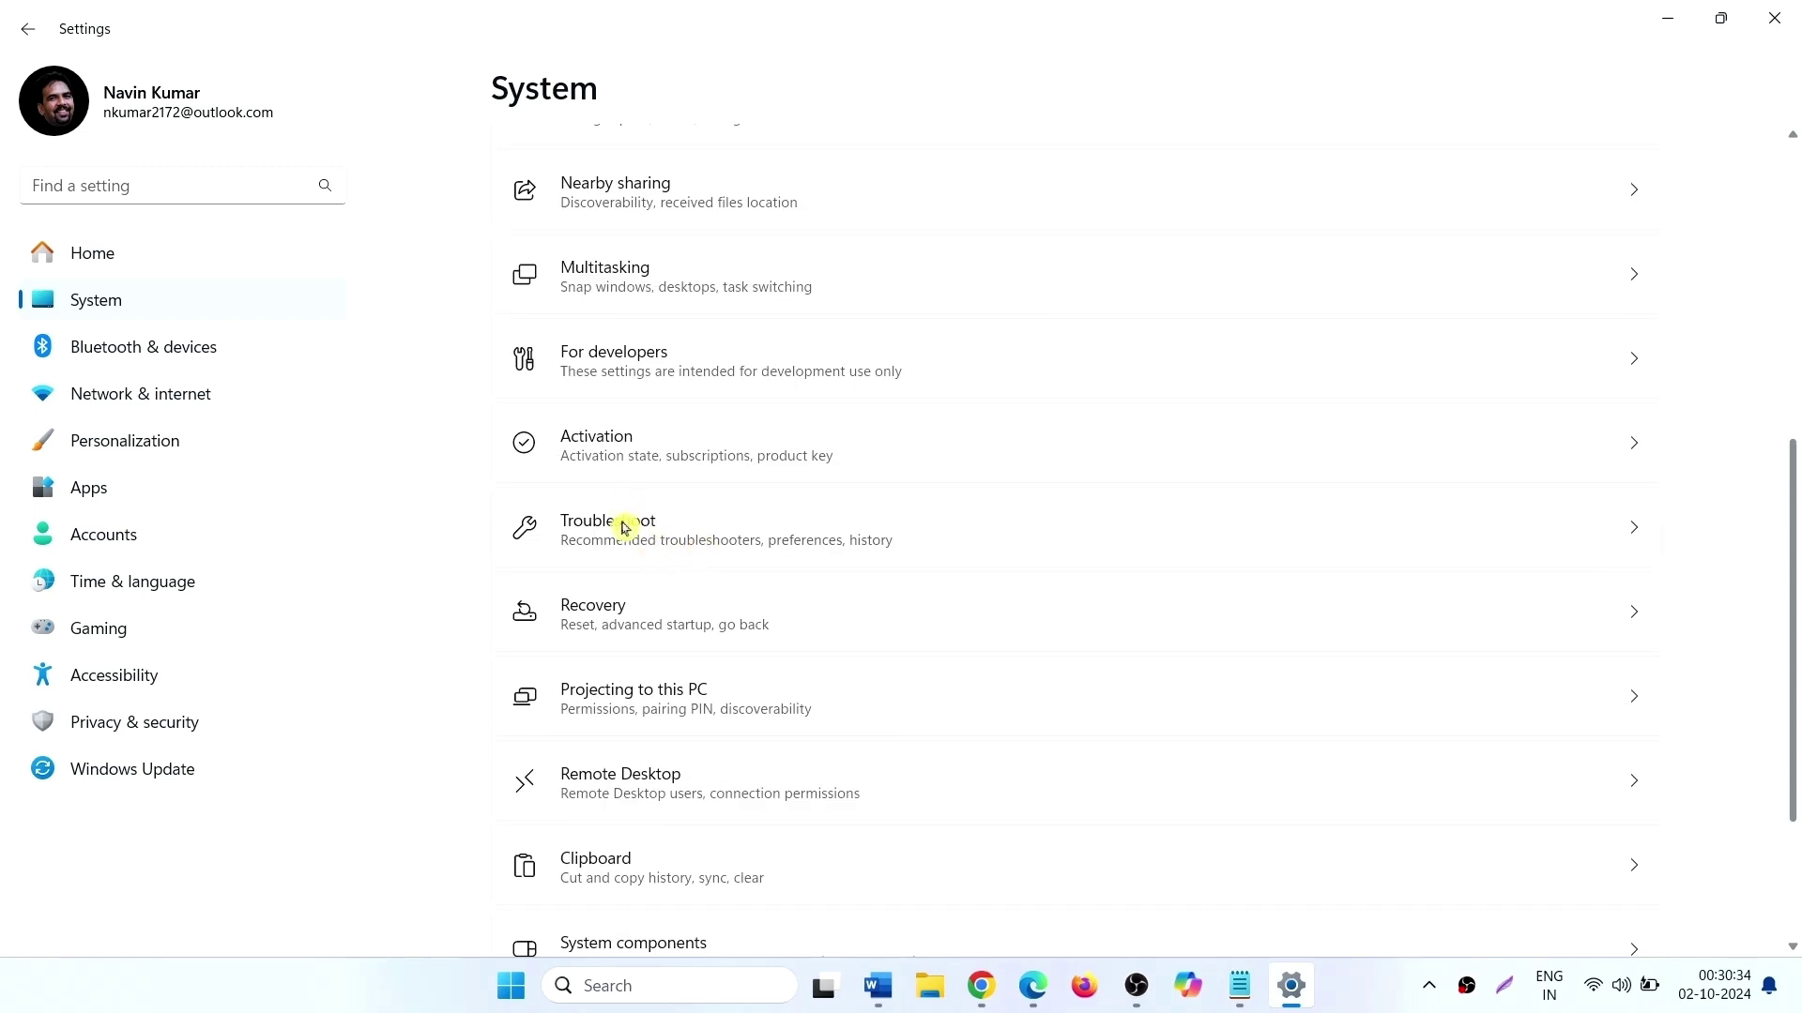
{"action": "left_click", "coordinate": [624, 528]}
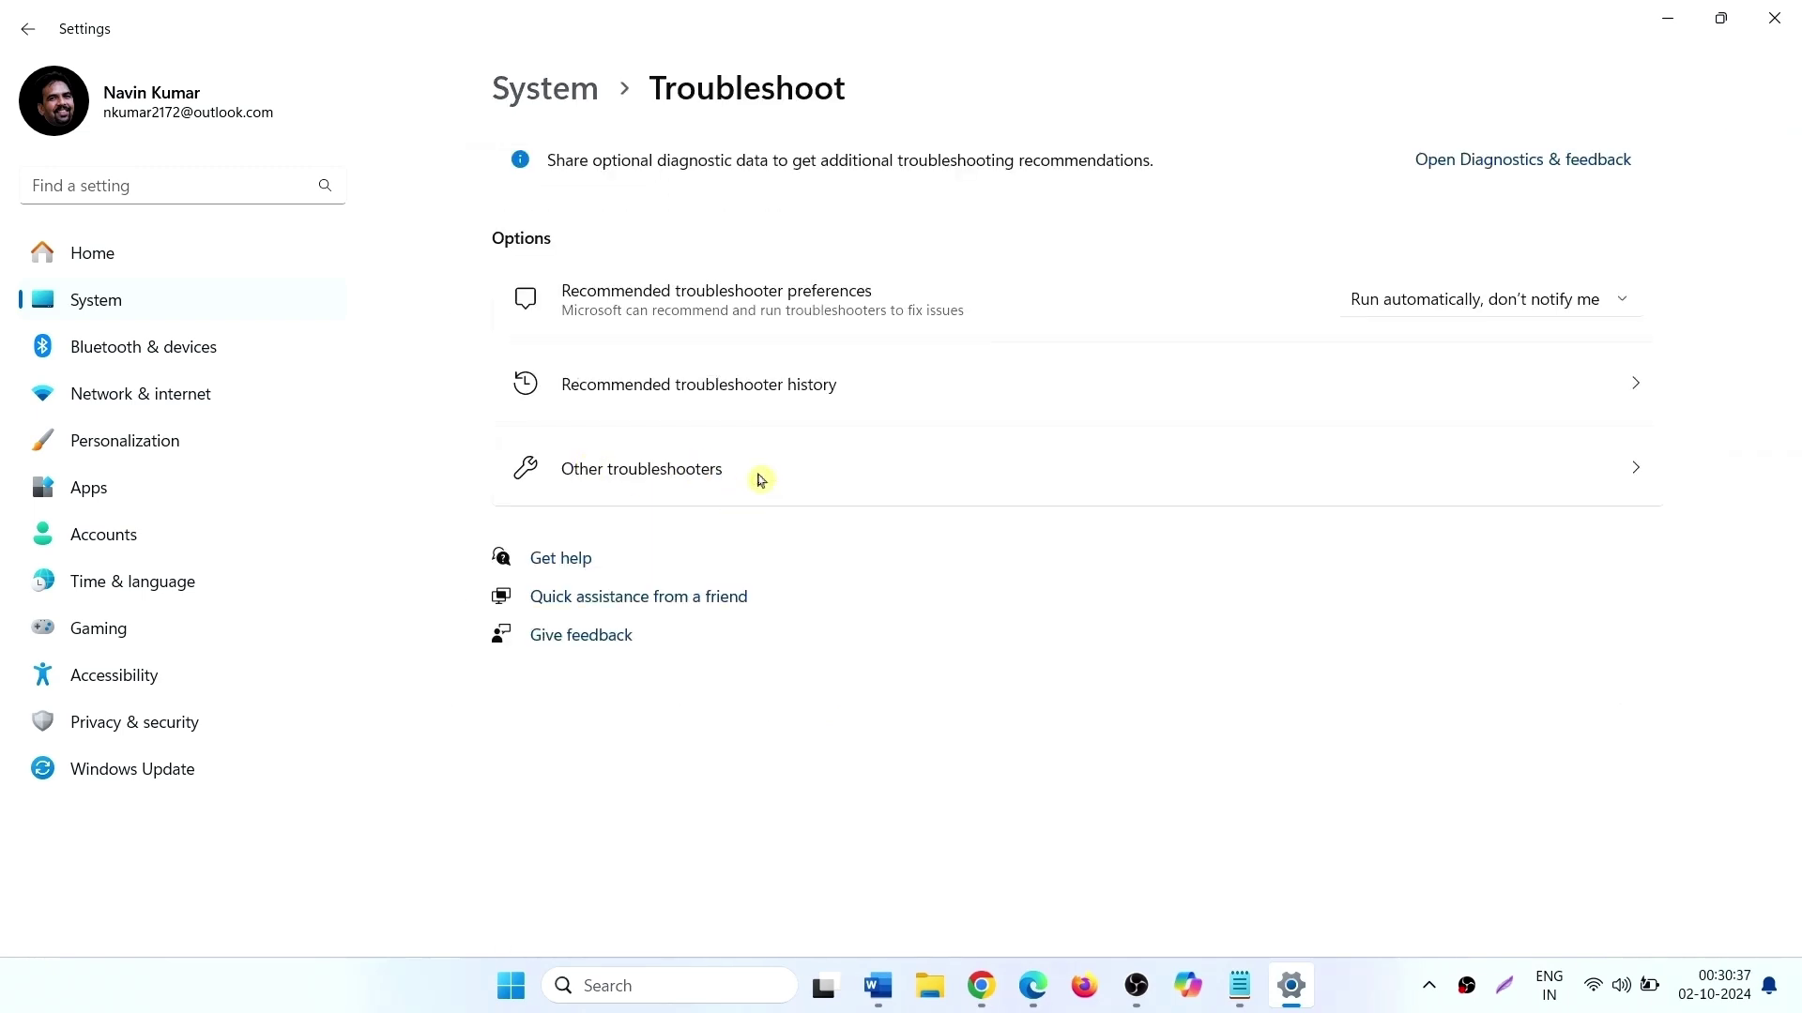
{"action": "left_click", "coordinate": [727, 472]}
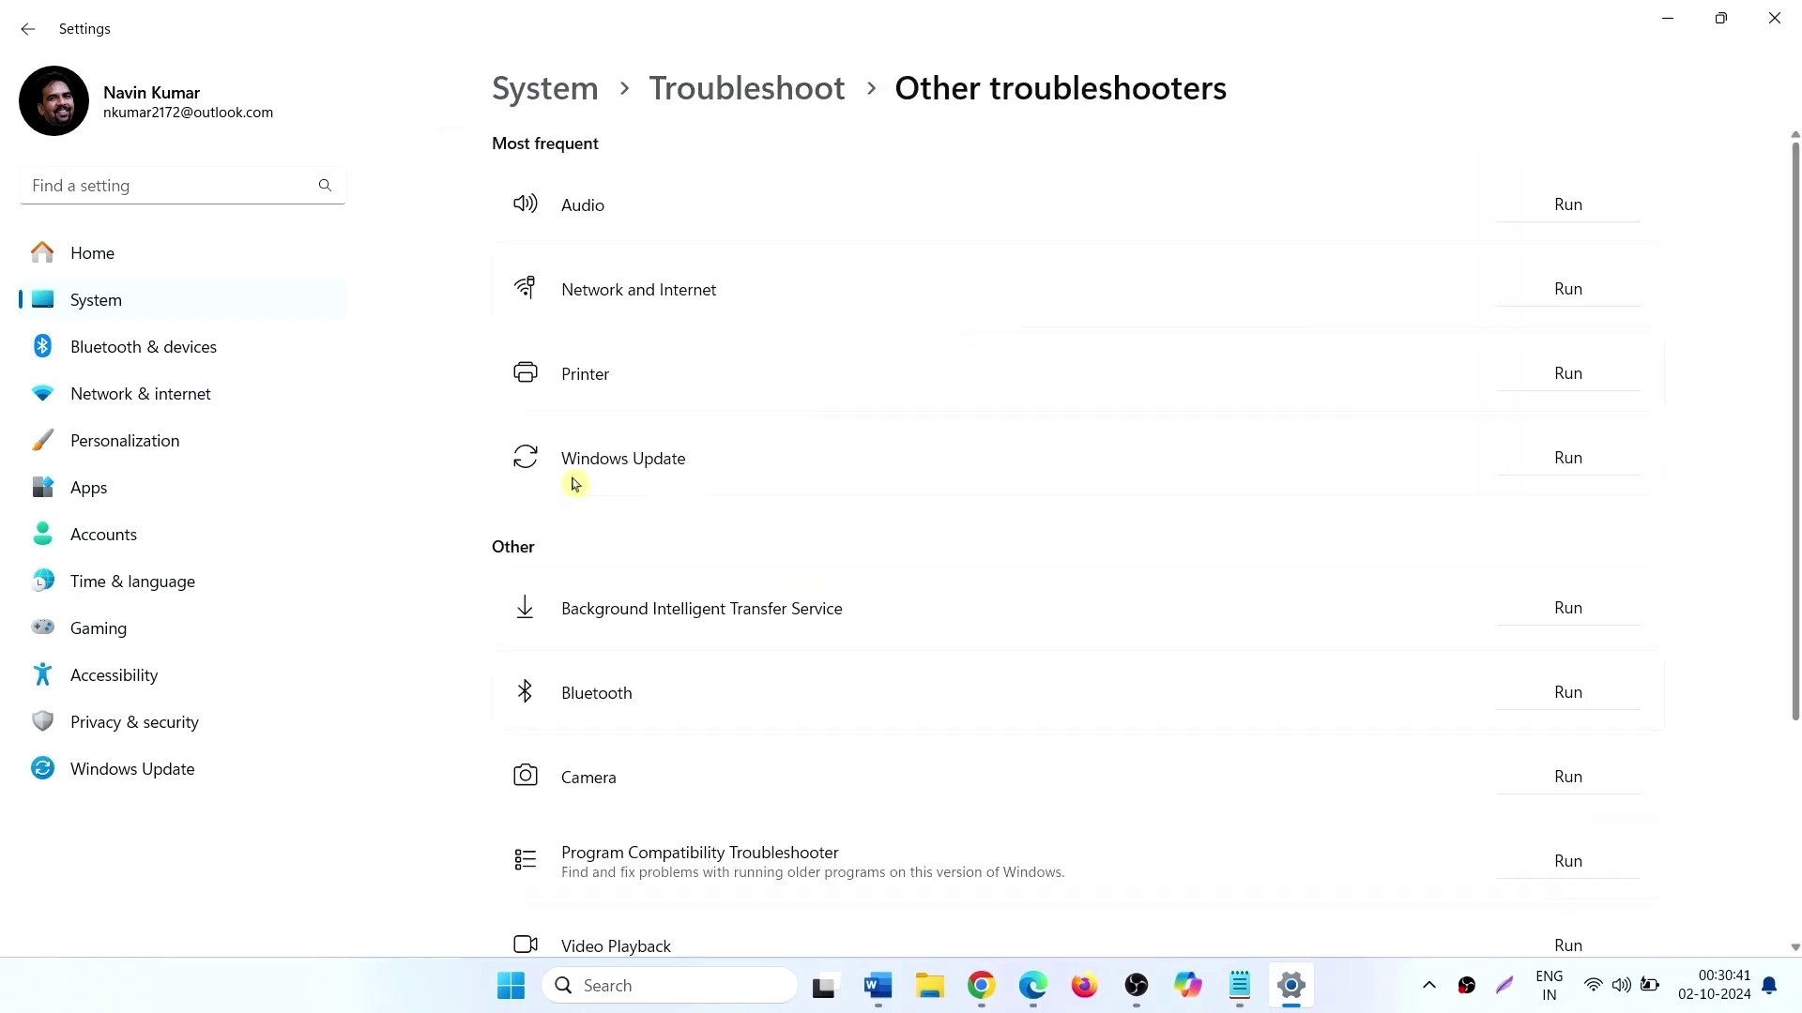
{"action": "left_click", "coordinate": [1568, 462]}
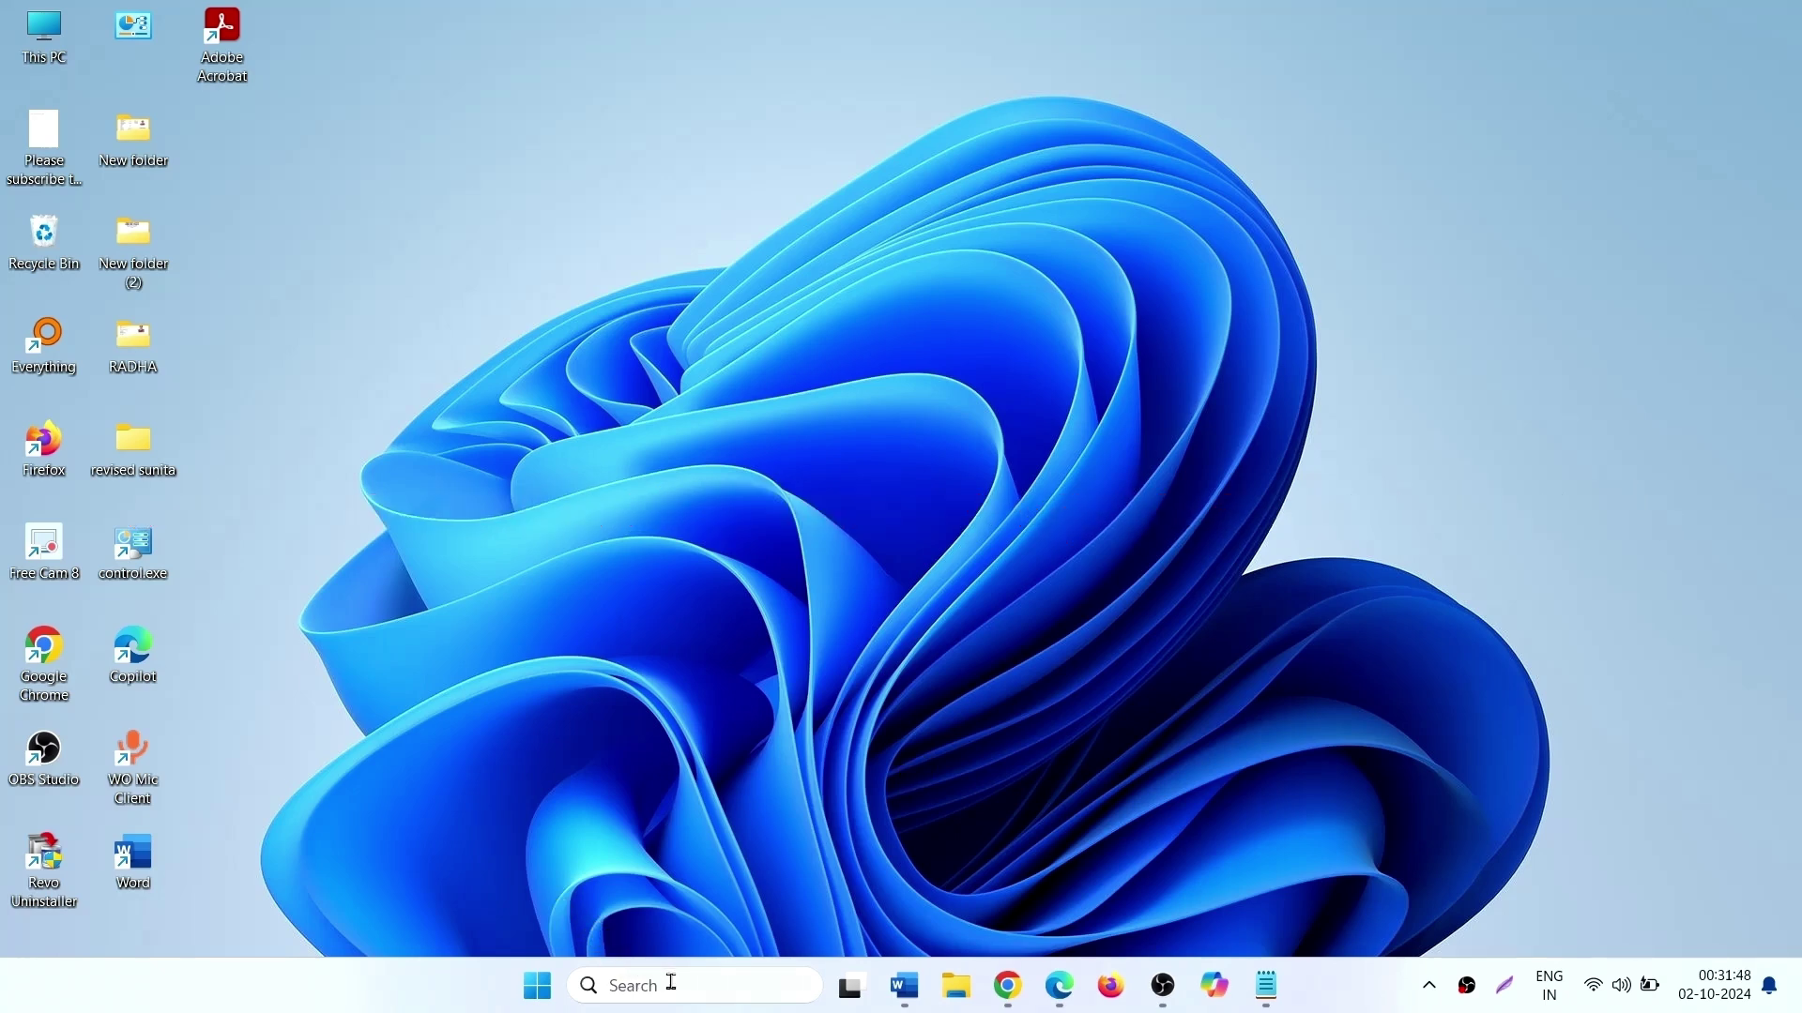
Step: Search for cmd and launch Command Prompt as administrator
{"action": "left_click", "coordinate": [672, 985]}
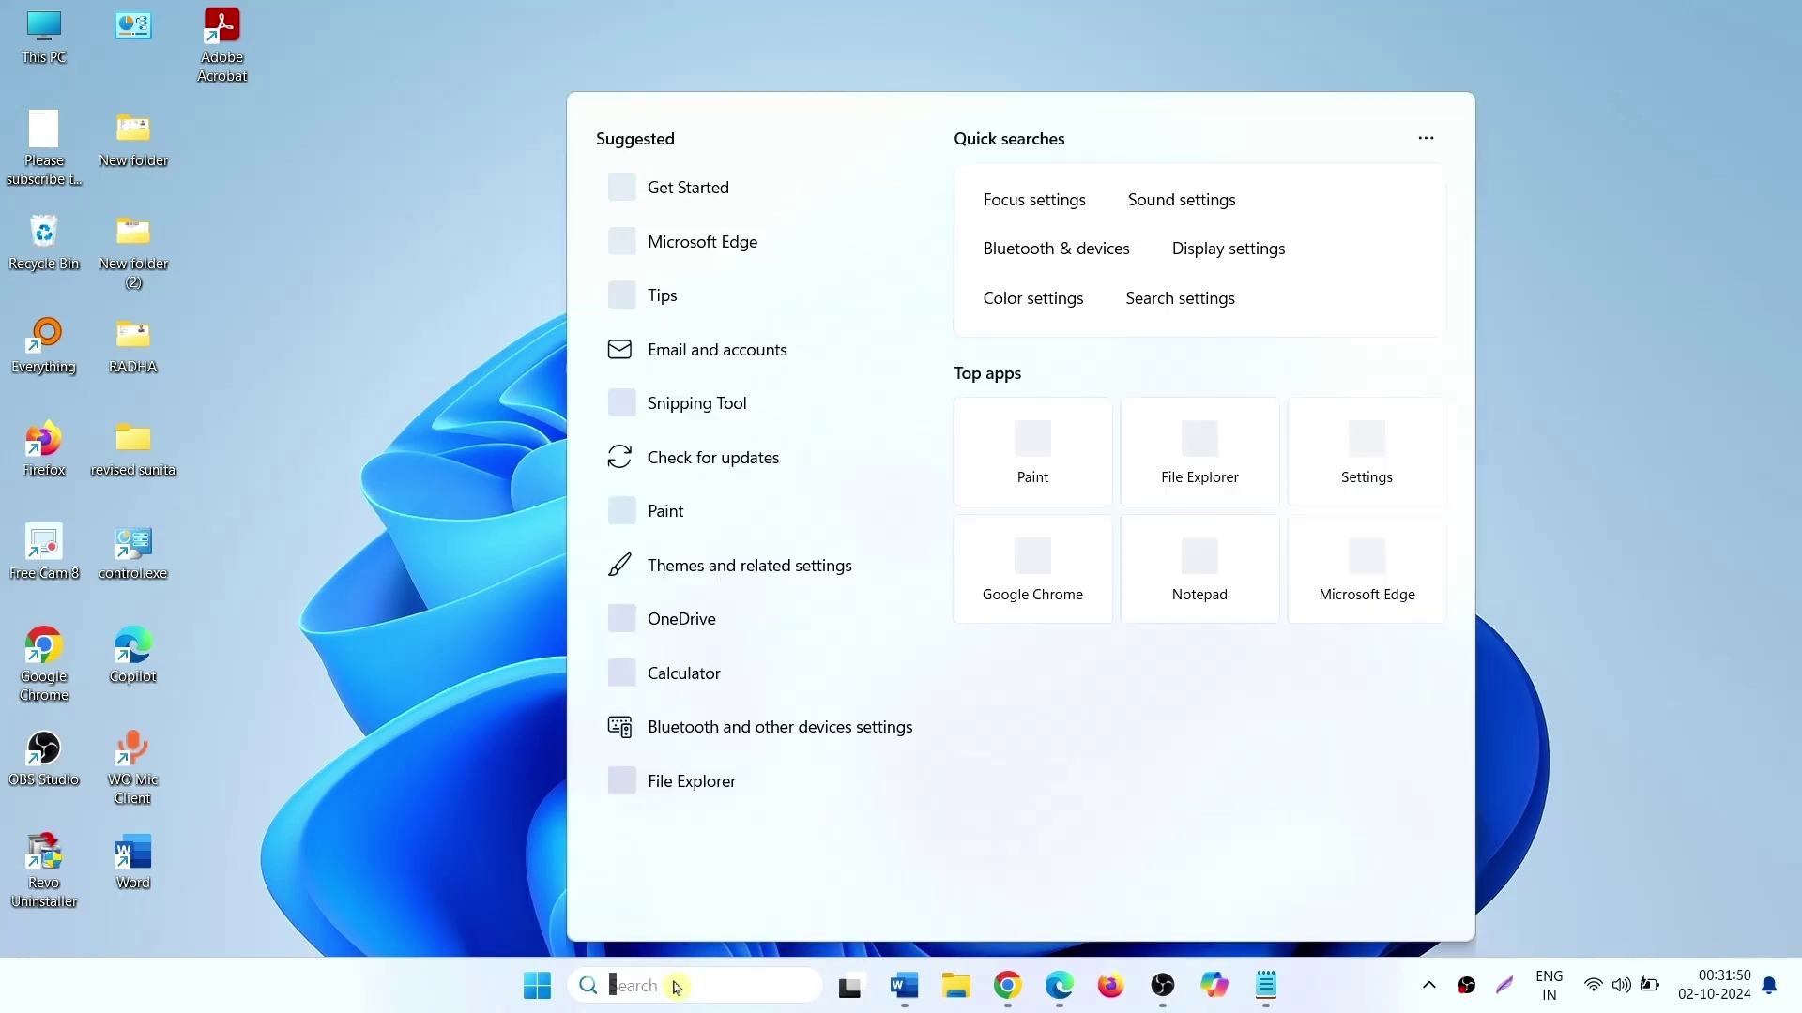
{"action": "type", "text": "c"}
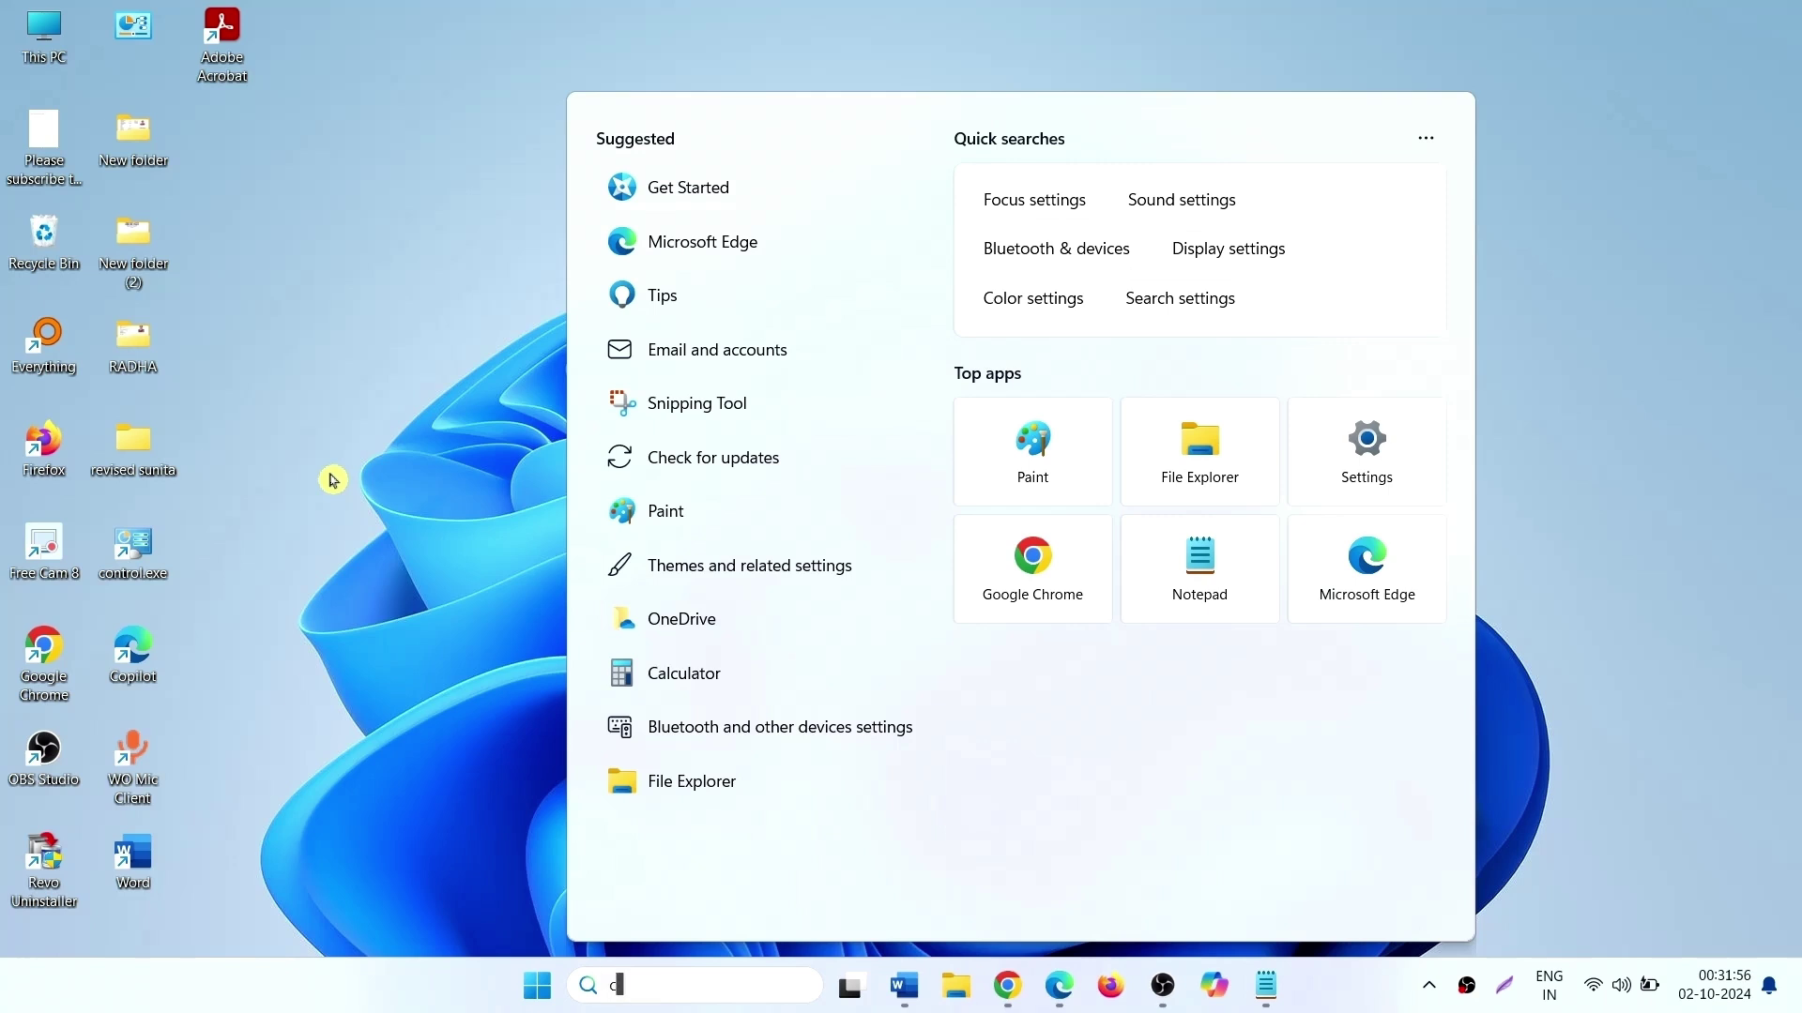
{"action": "type", "text": "md"}
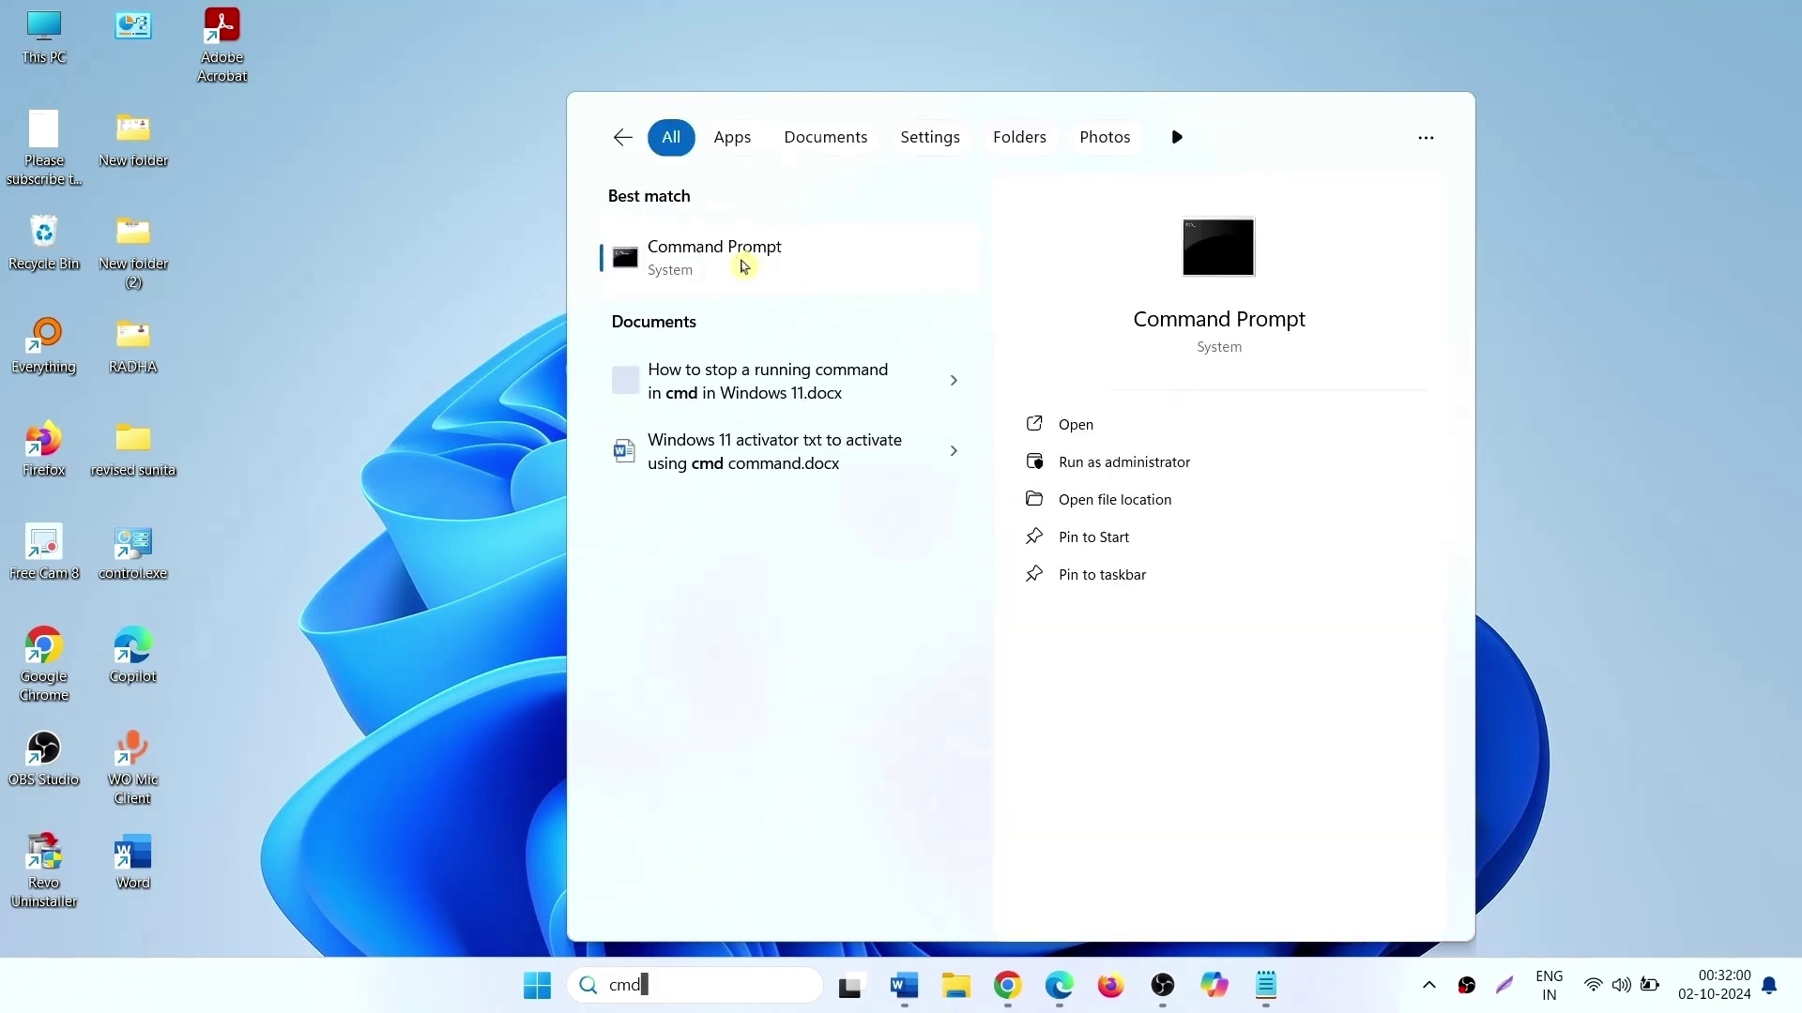
{"action": "right_click", "coordinate": [741, 265]}
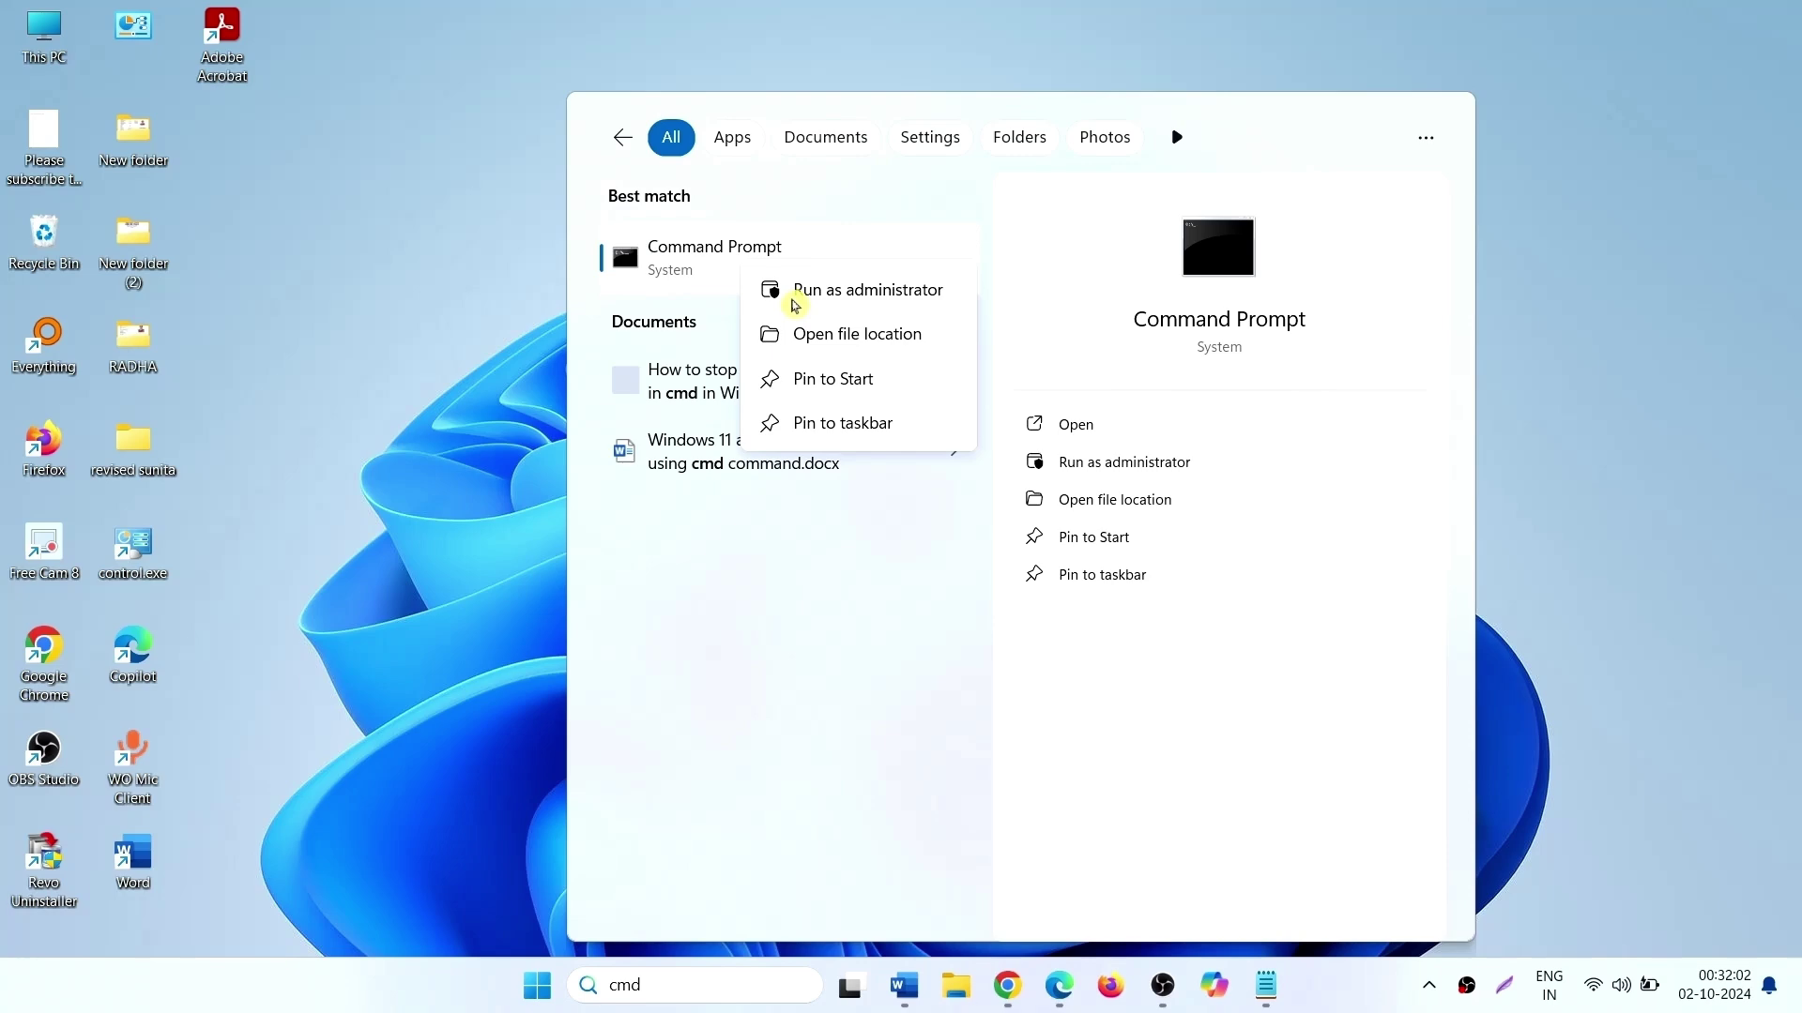
{"action": "left_click", "coordinate": [797, 300]}
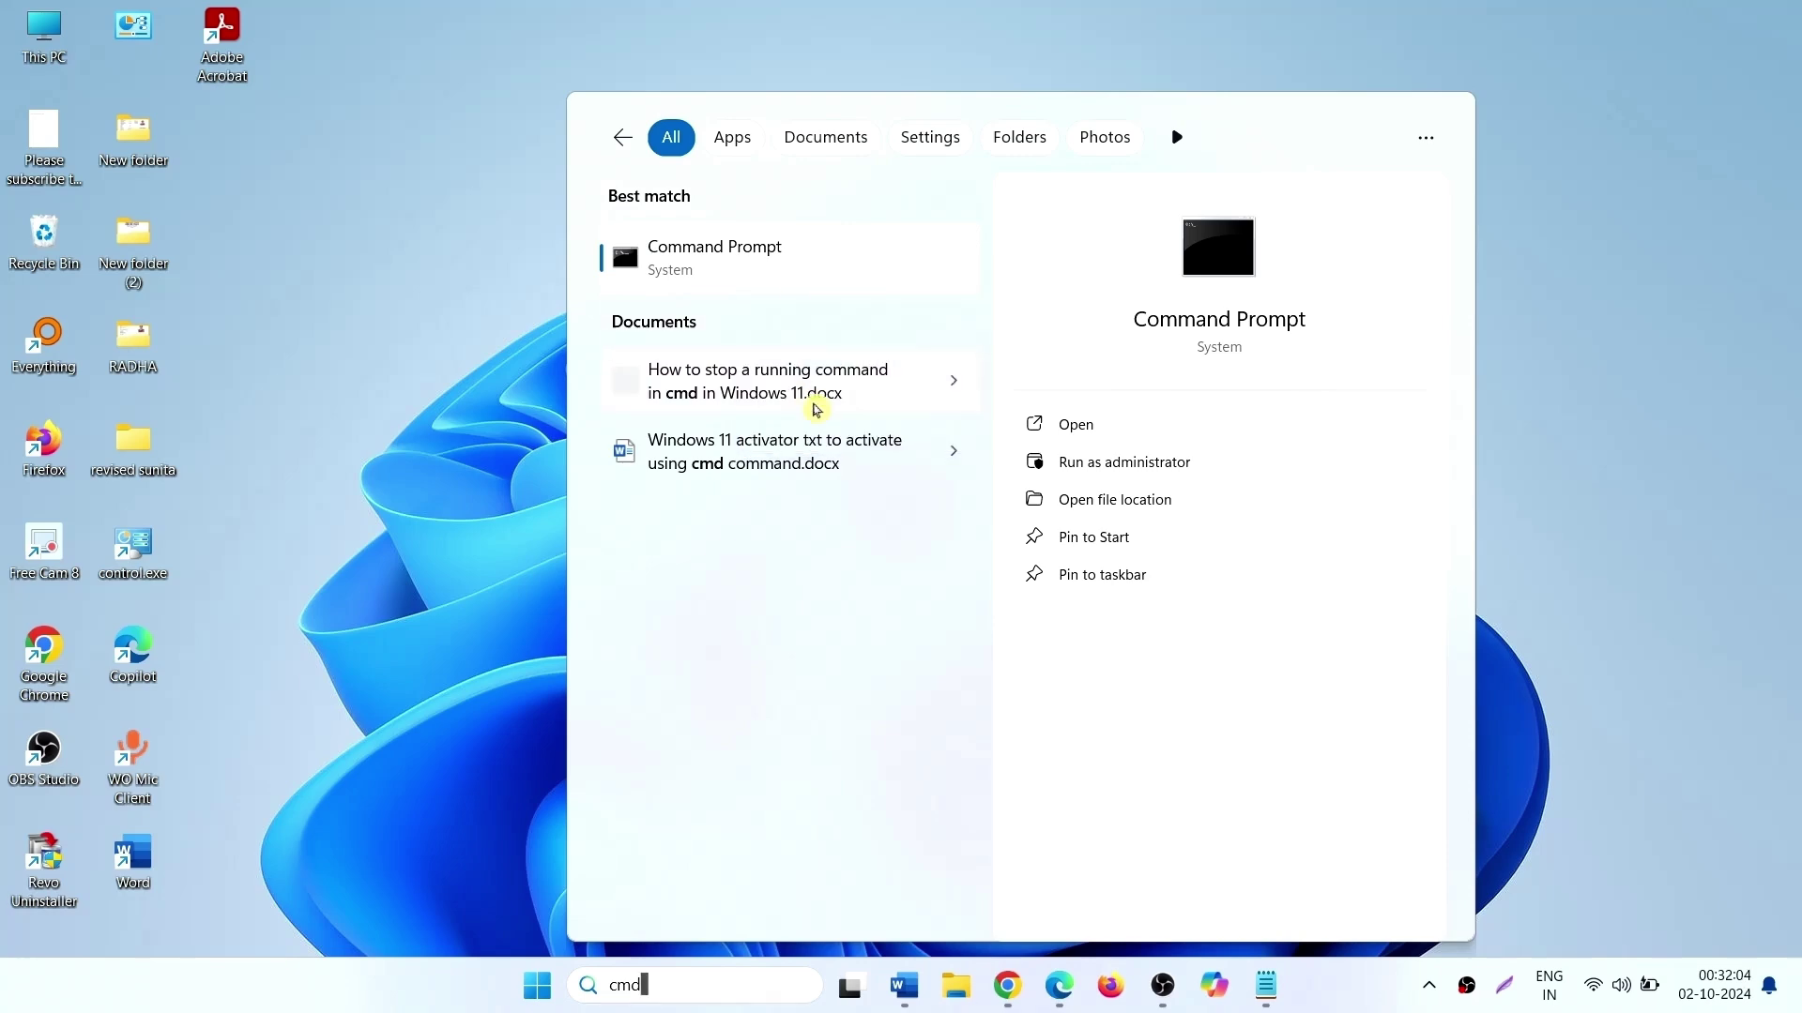
Step: Stop the Windows Update service by running 'net stop wuauserv' from the Notepad script
{"action": "left_click", "coordinate": [1251, 991]}
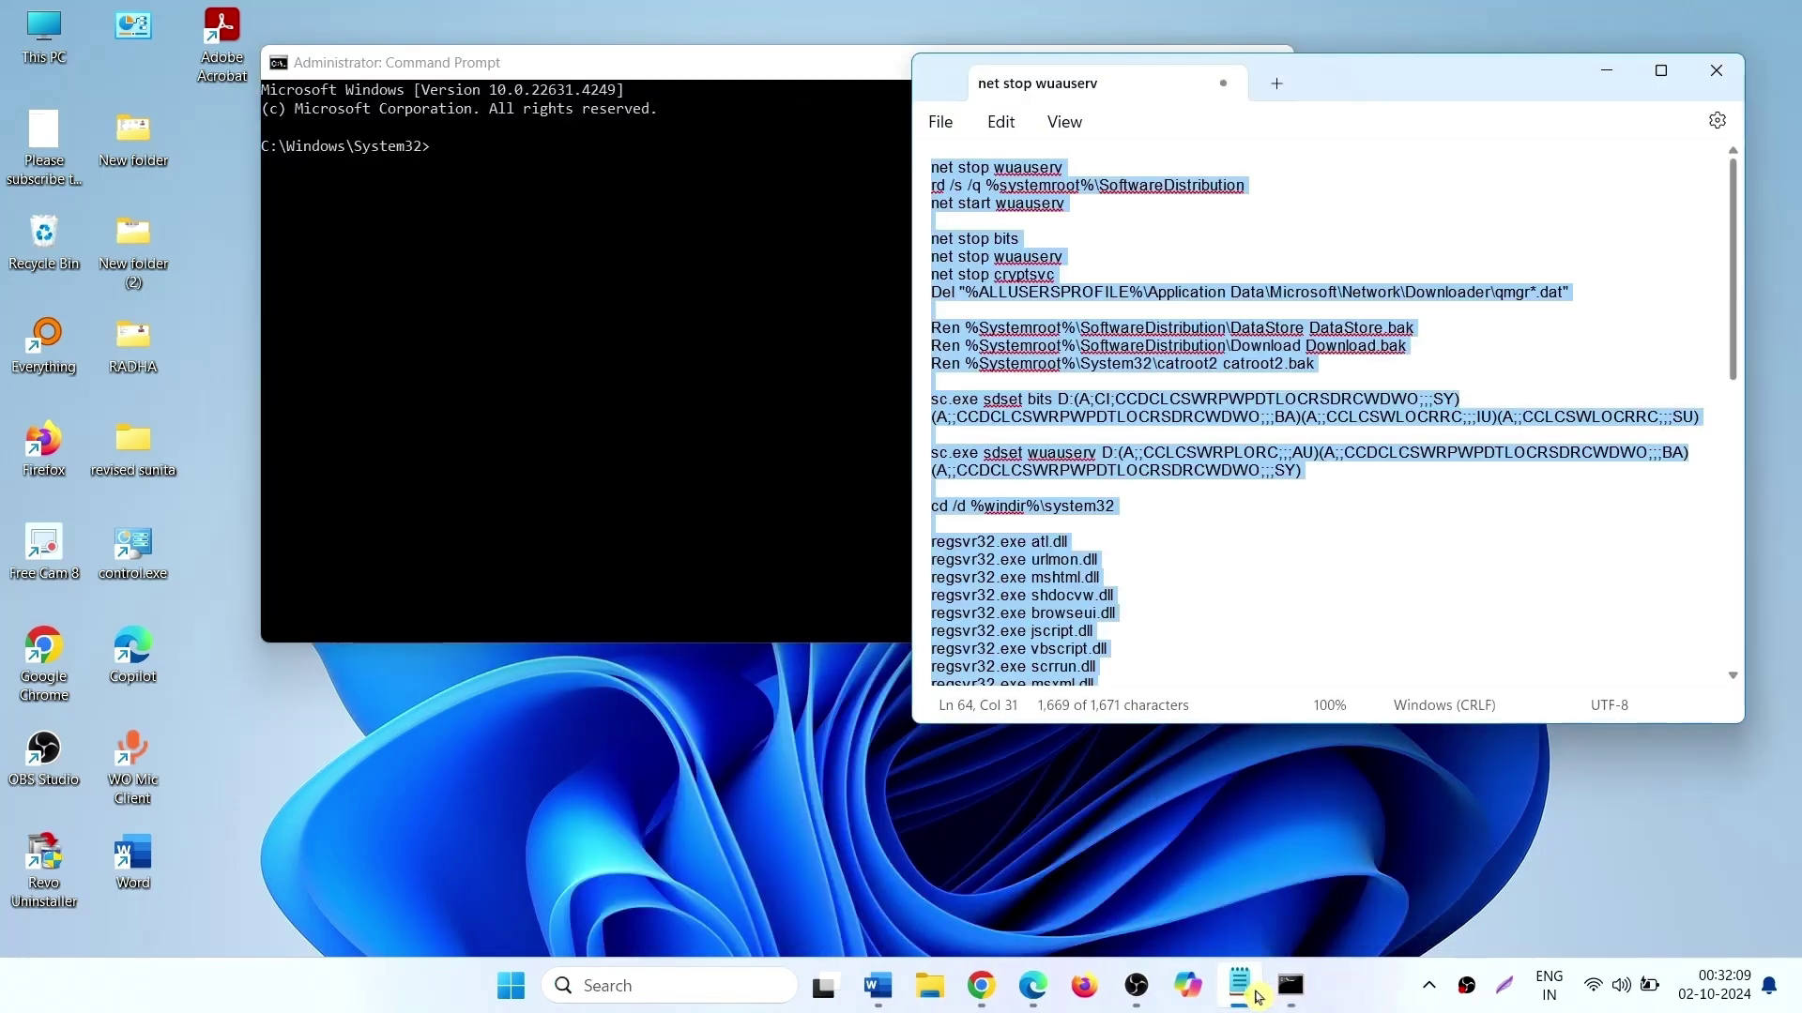
{"action": "left_click", "coordinate": [1174, 472]}
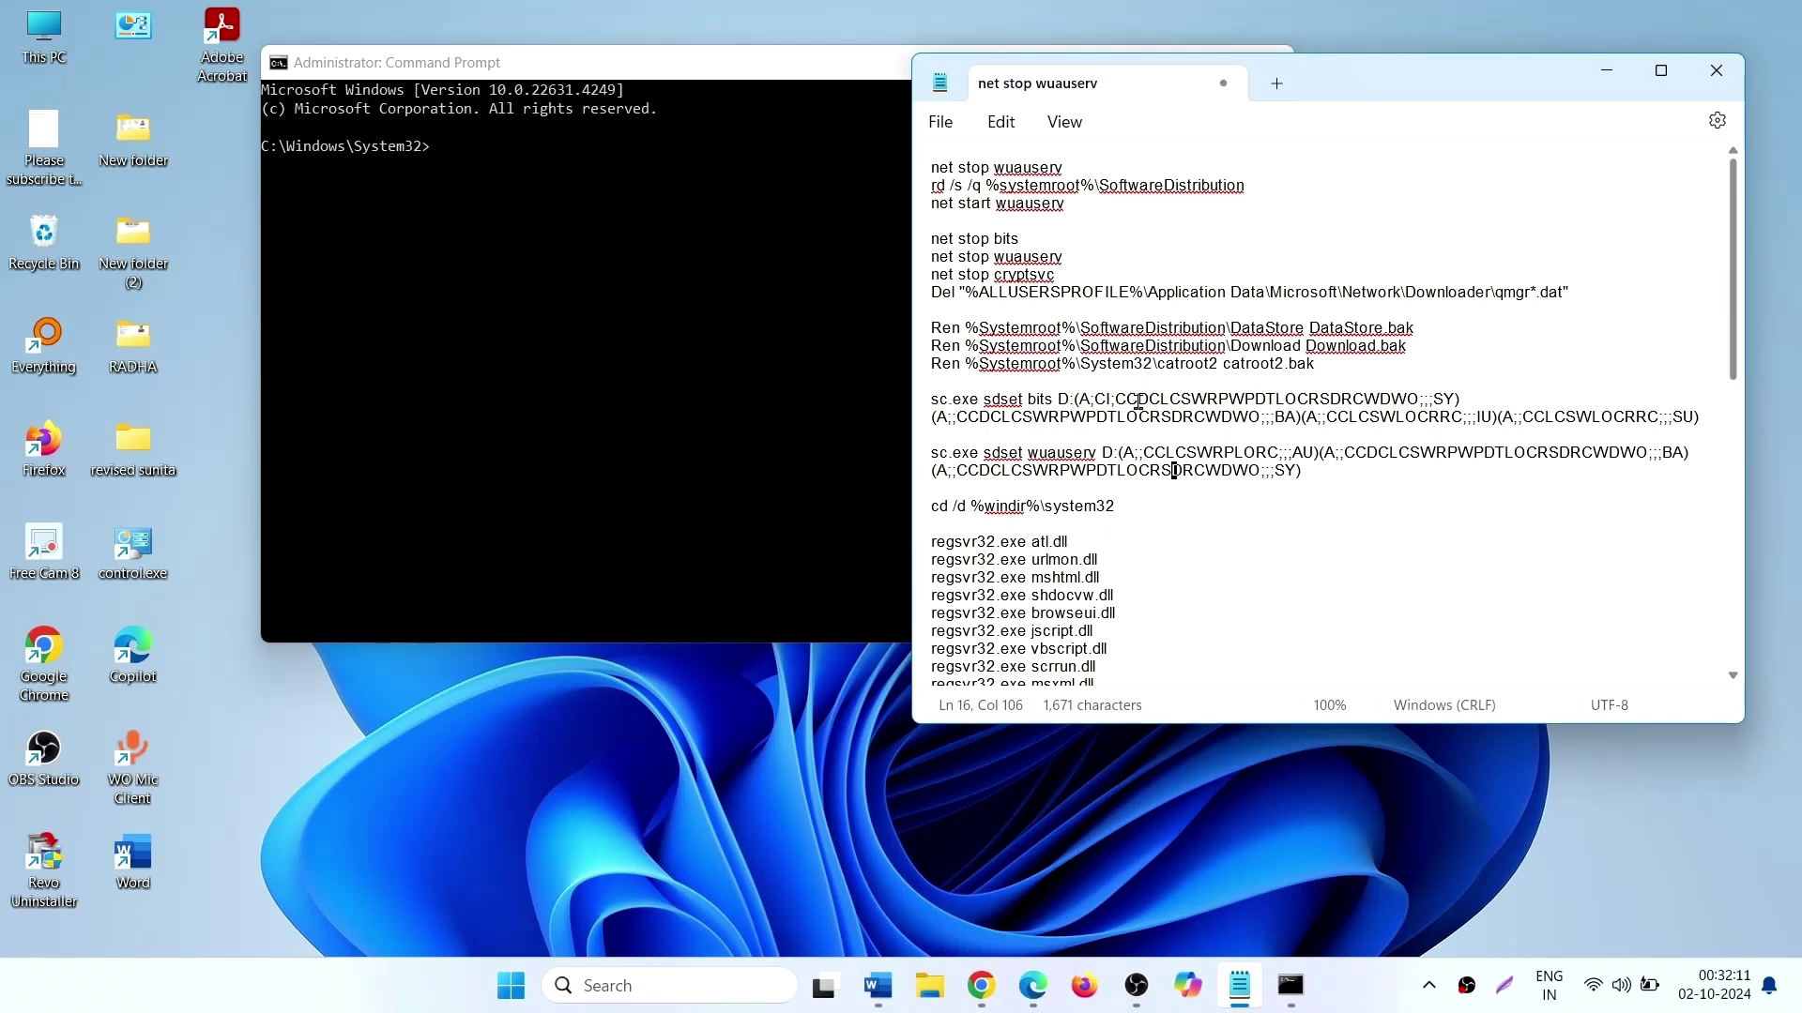
{"action": "scroll", "coordinate": [1137, 409], "scroll_direction": "down", "scroll_amount": 3}
{"action": "scroll", "coordinate": [1139, 423], "scroll_direction": "down", "scroll_amount": 5}
{"action": "scroll", "coordinate": [1140, 429], "scroll_direction": "down", "scroll_amount": 2}
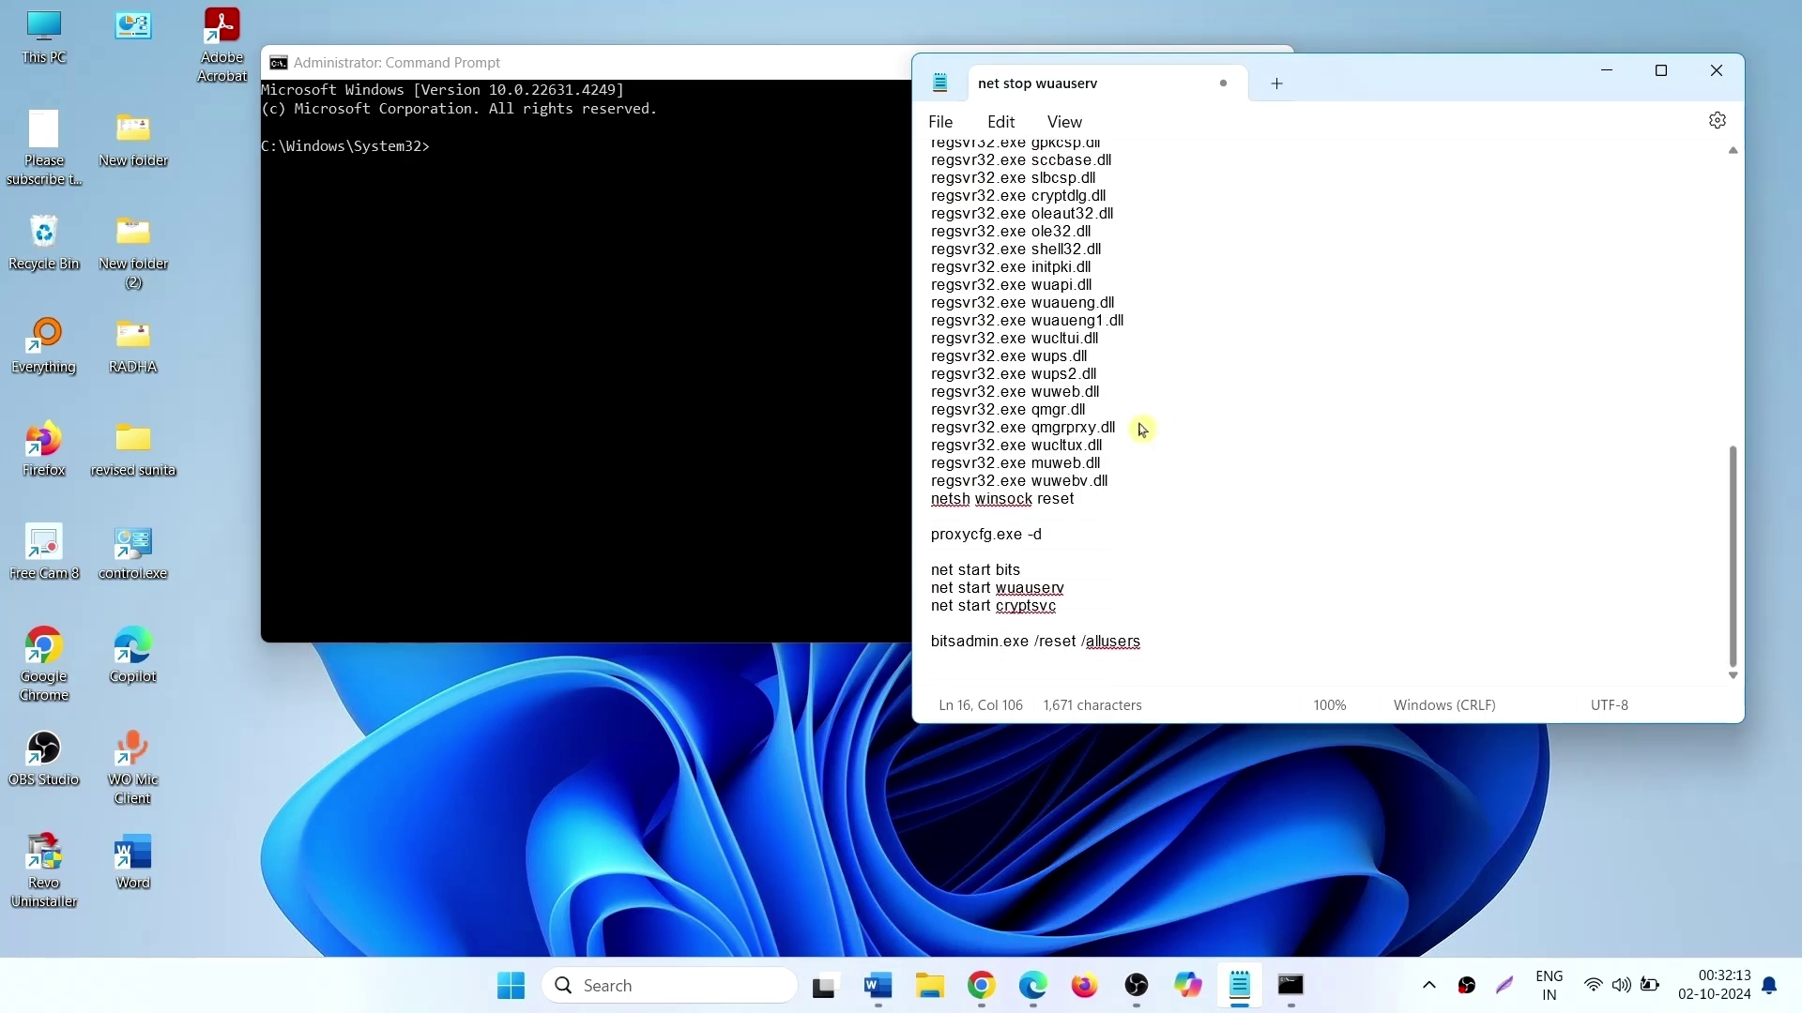
{"action": "scroll", "coordinate": [1141, 428], "scroll_direction": "up", "scroll_amount": 10}
{"action": "left_click_drag", "start_coordinate": [930, 168], "coordinate": [1074, 173]}
{"action": "left_click", "coordinate": [1074, 175]}
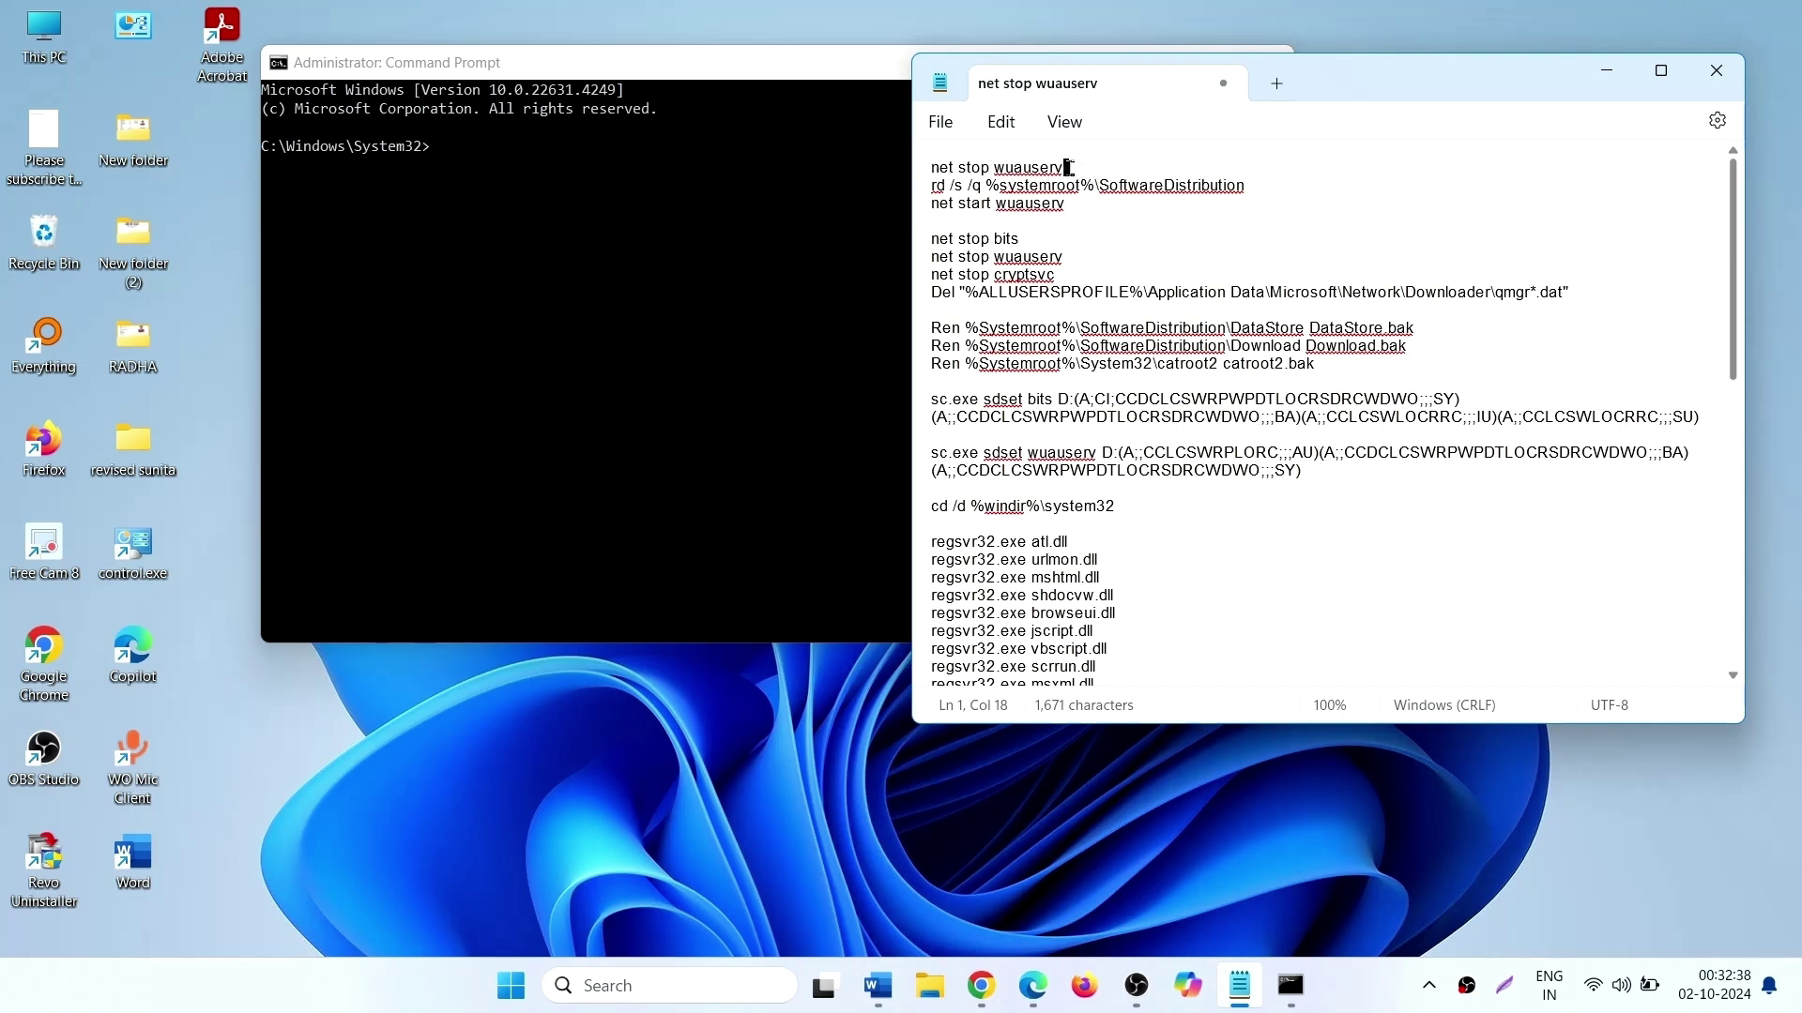
{"action": "left_click_drag", "start_coordinate": [1066, 168], "coordinate": [932, 169]}
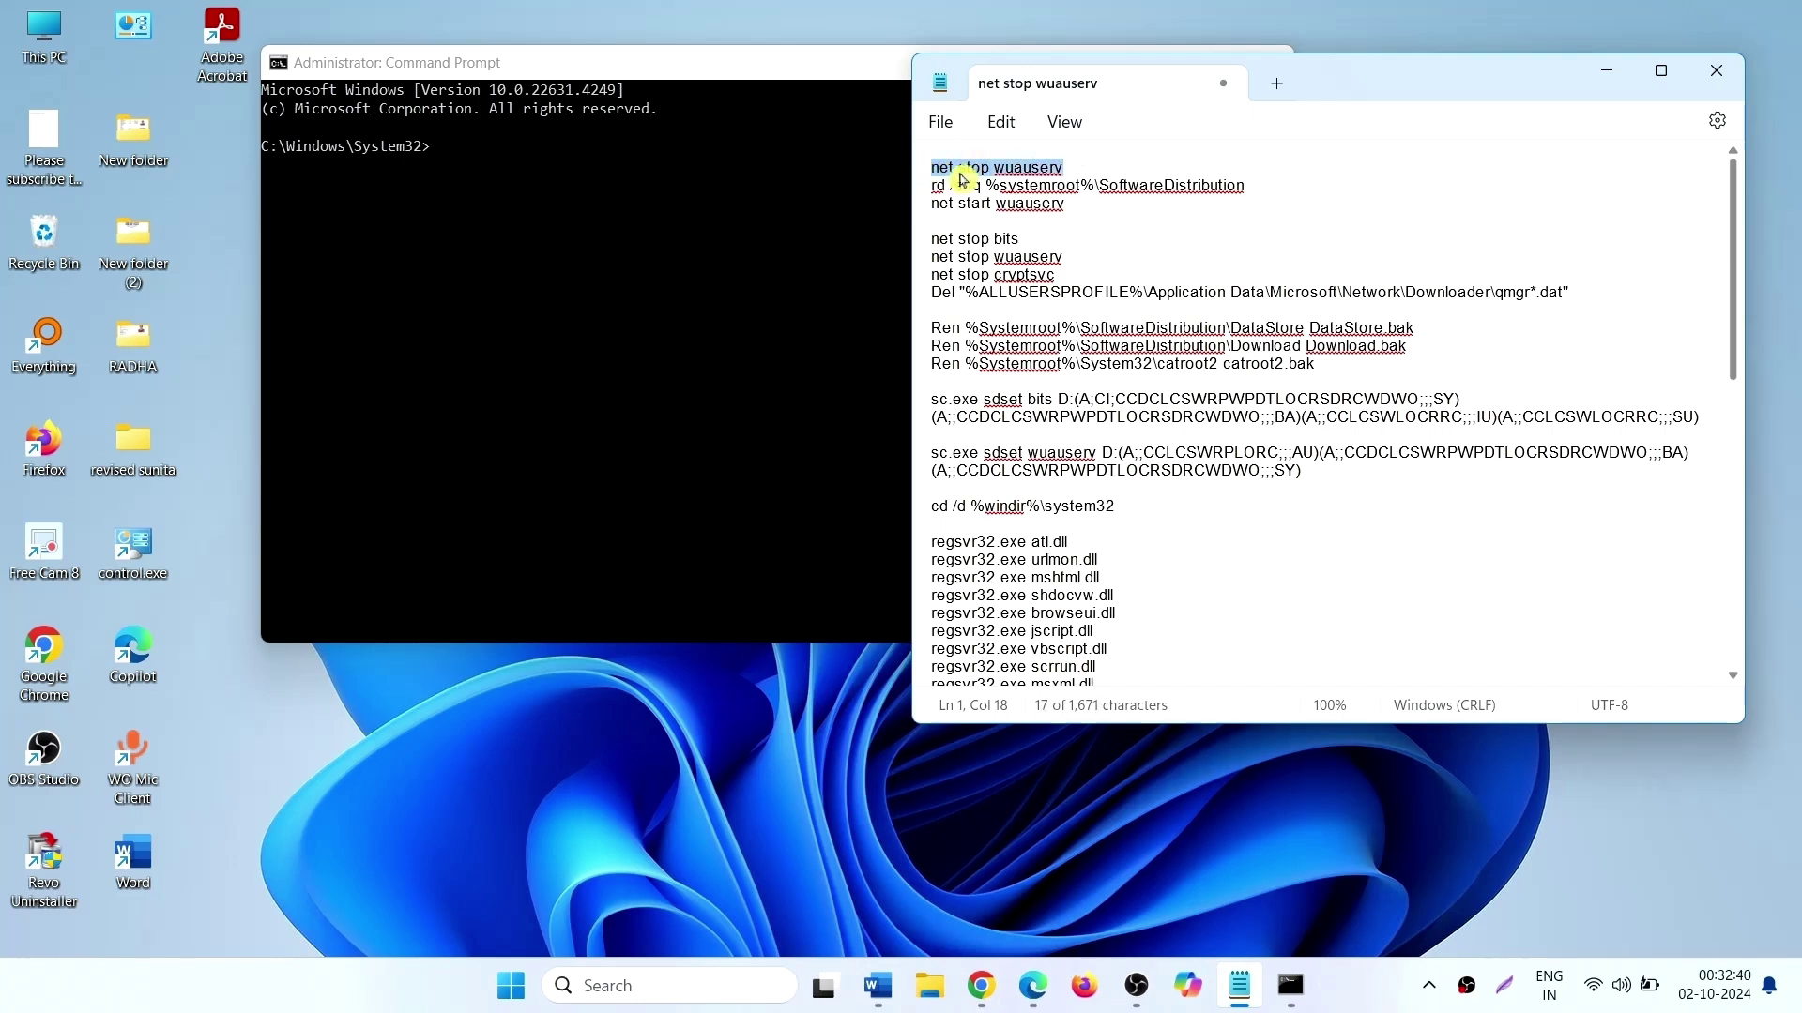
{"action": "right_click", "coordinate": [960, 178]}
{"action": "left_click", "coordinate": [1022, 299]}
{"action": "left_click", "coordinate": [459, 164]}
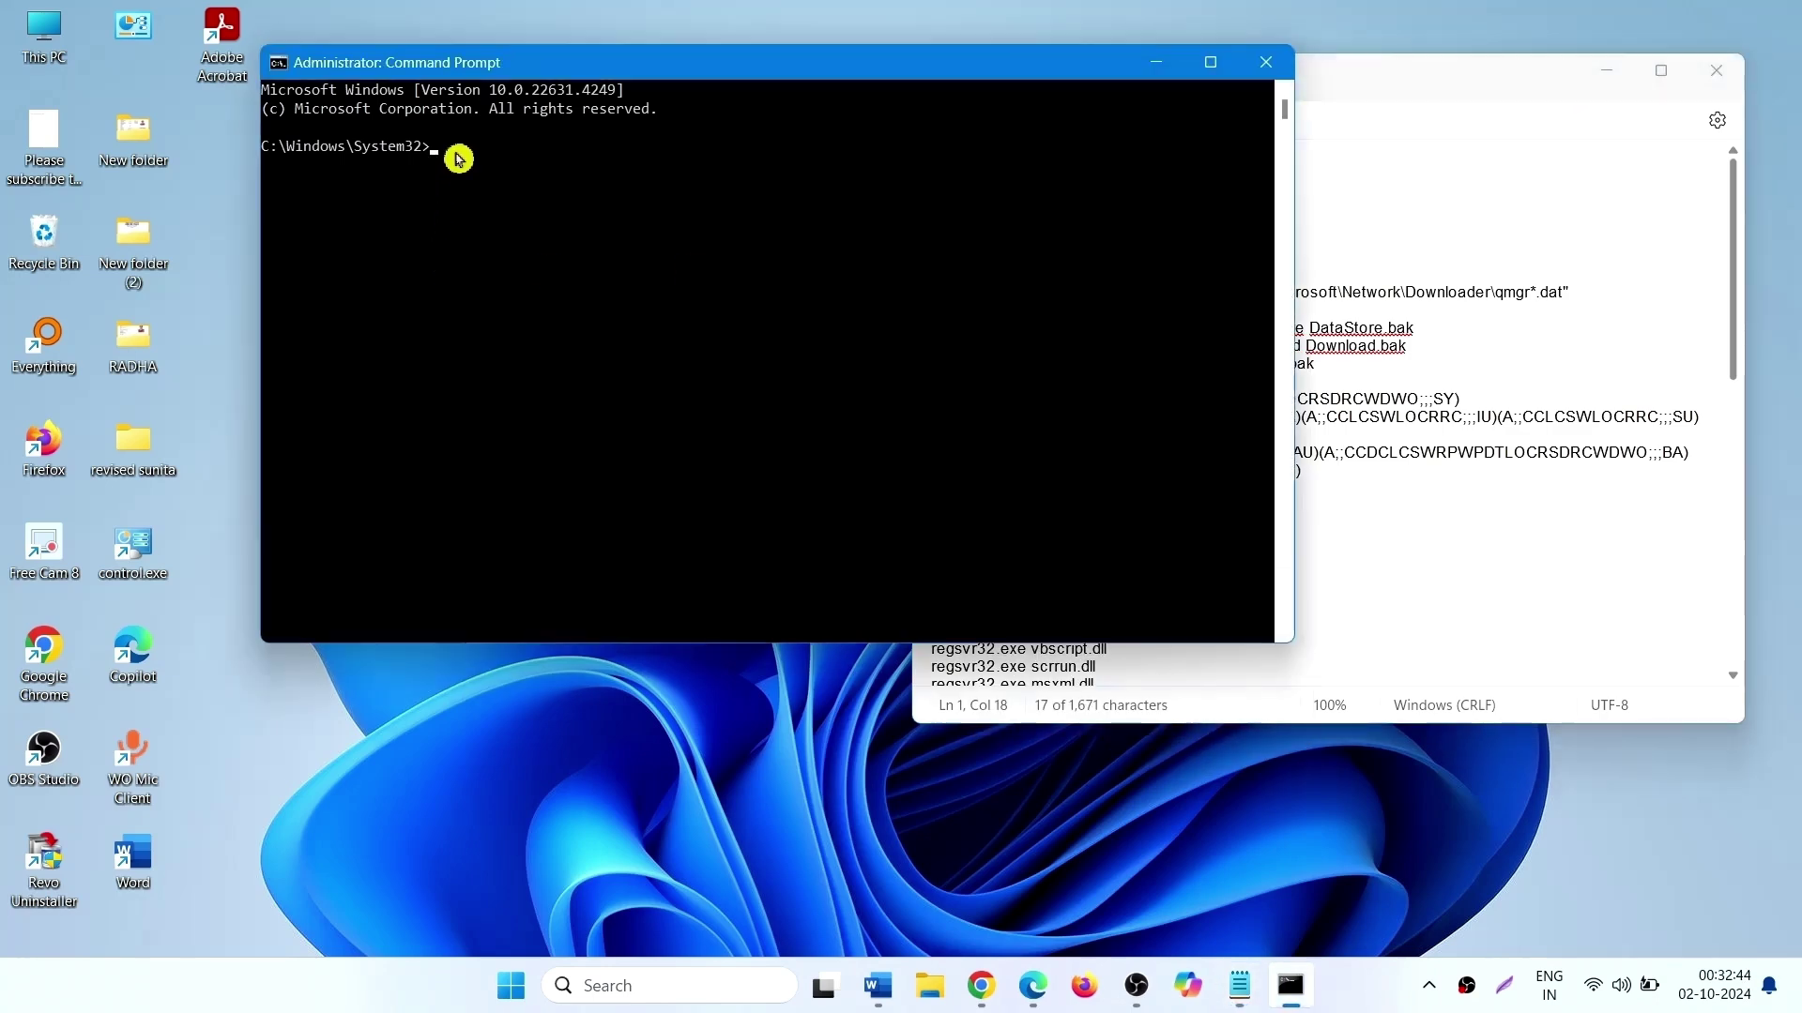
{"action": "right_click", "coordinate": [459, 158]}
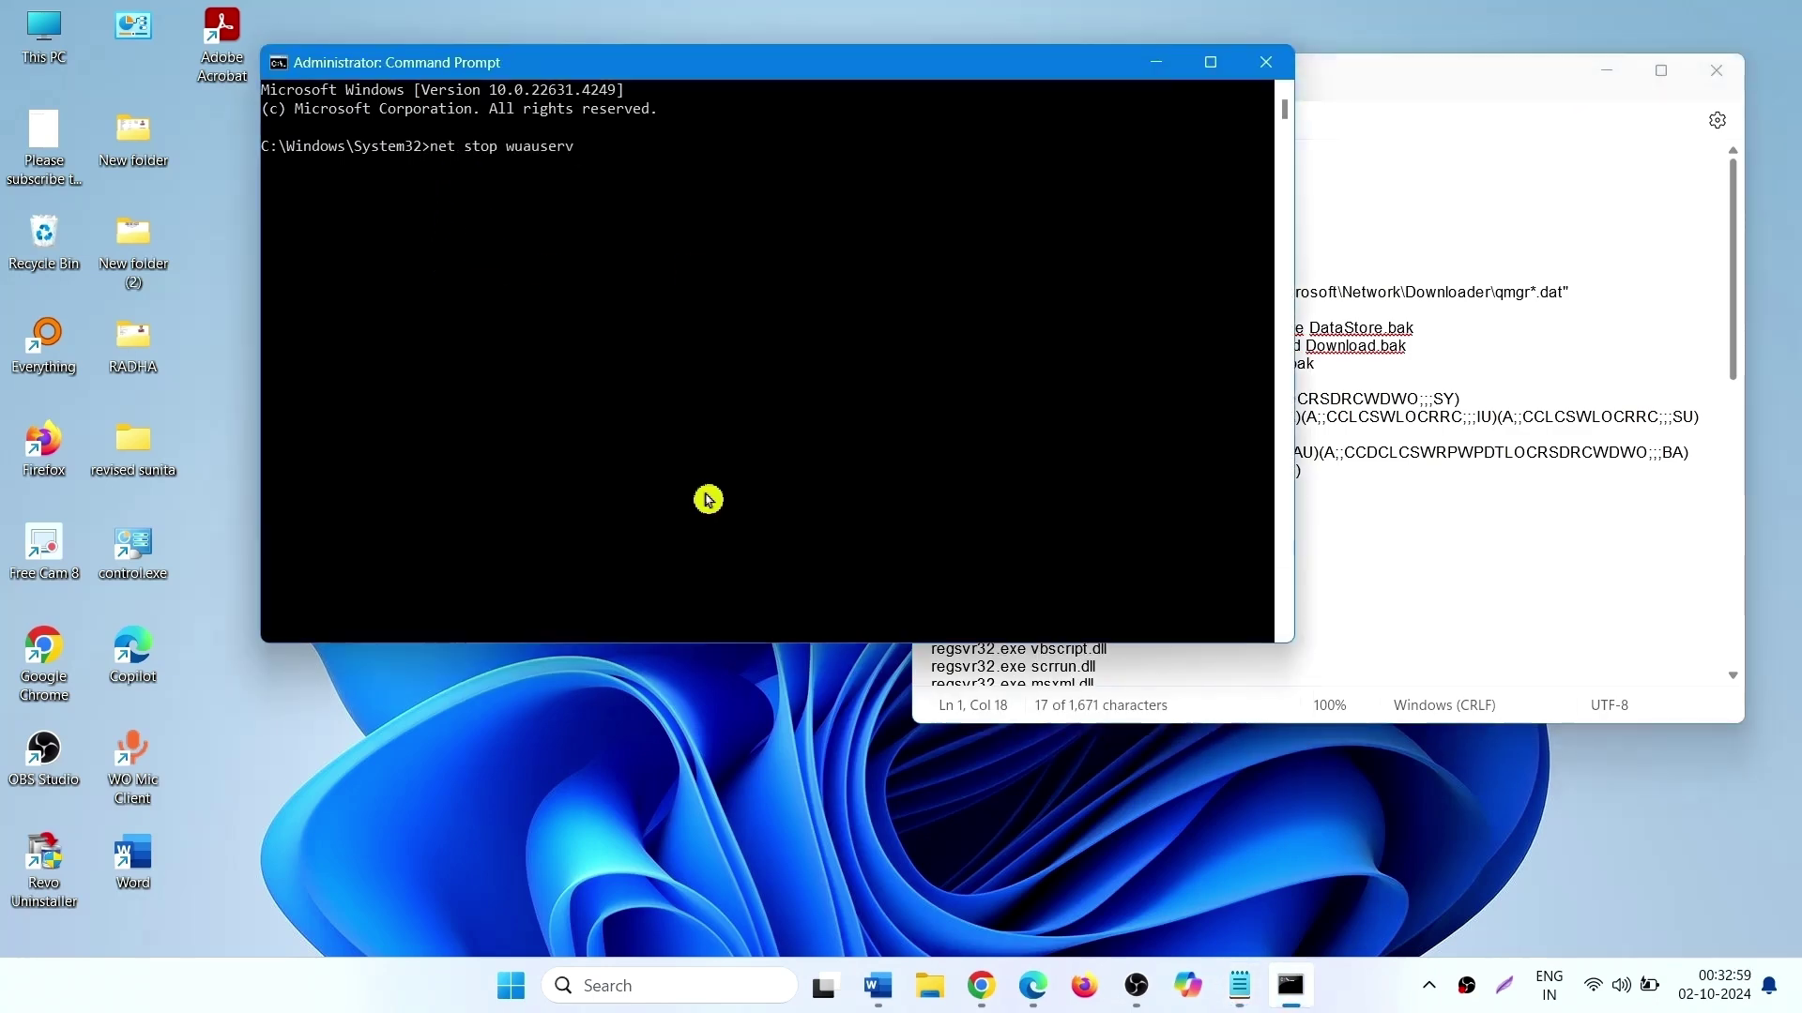
{"action": "key", "text": "Return"}
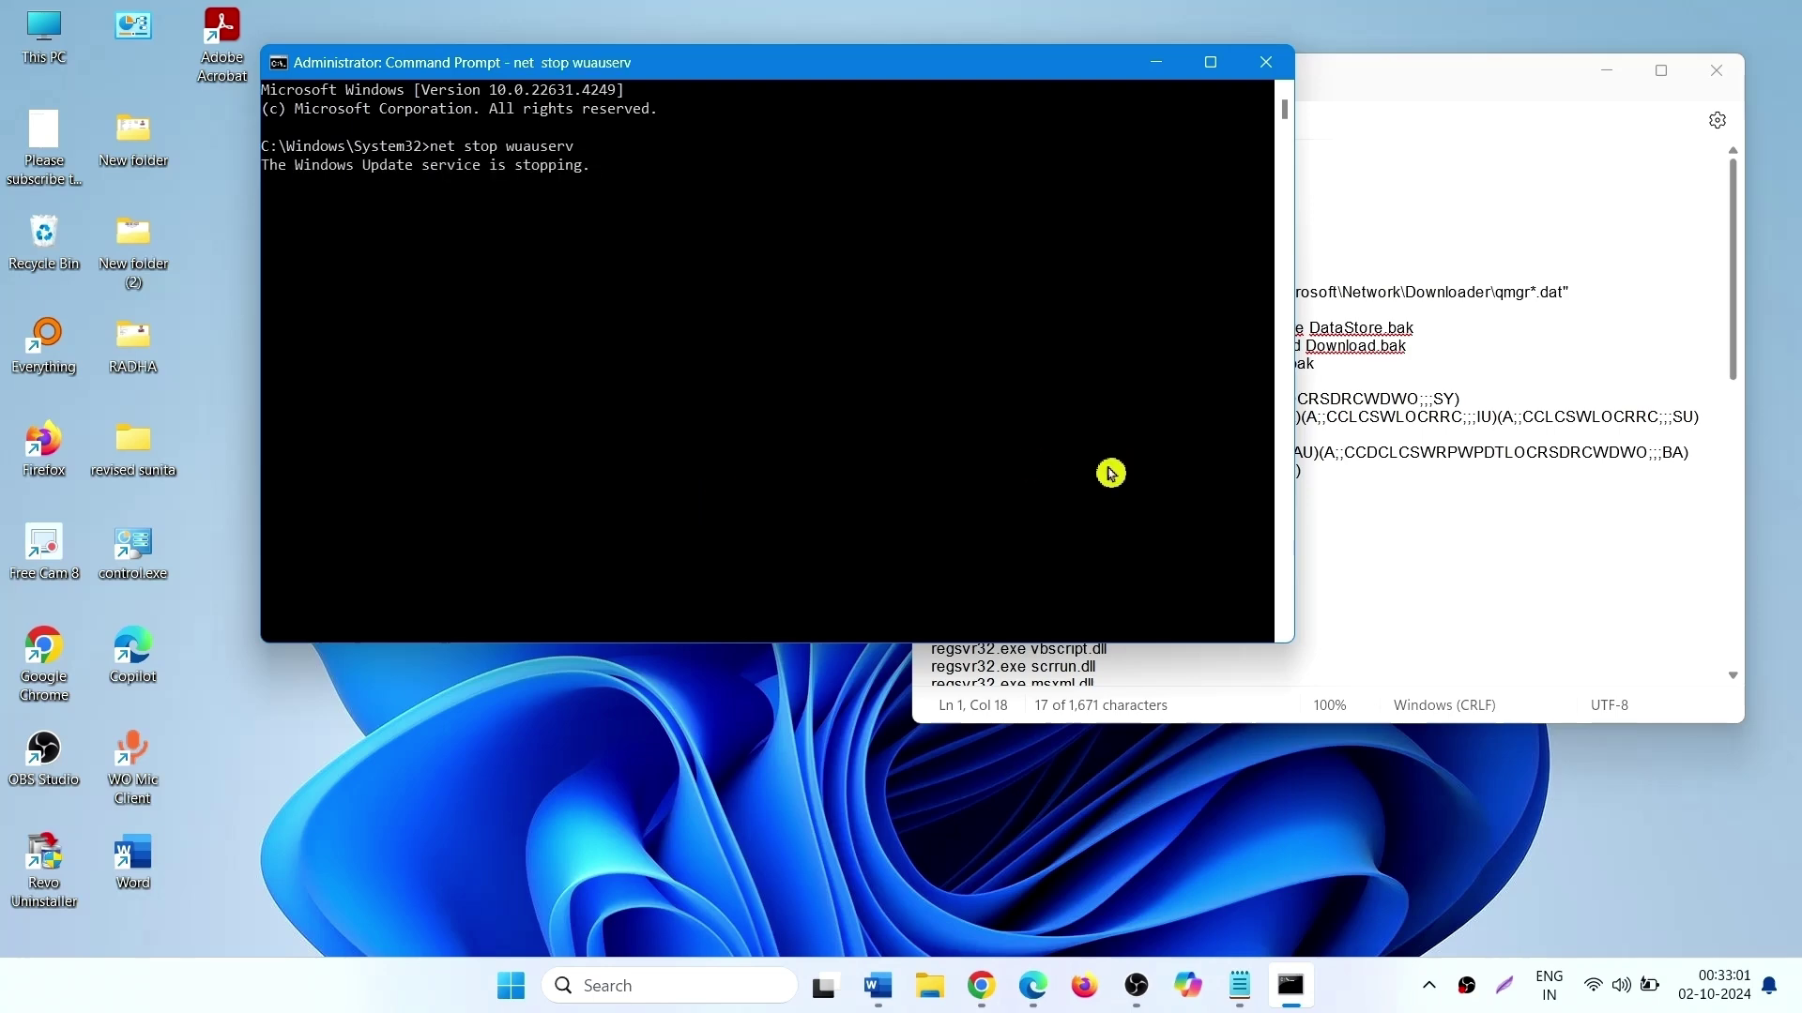
Step: Delete the SoftwareDistribution folder with 'rd /s /q %systemroot%\SoftwareDistribution'
{"action": "left_click", "coordinate": [1466, 345]}
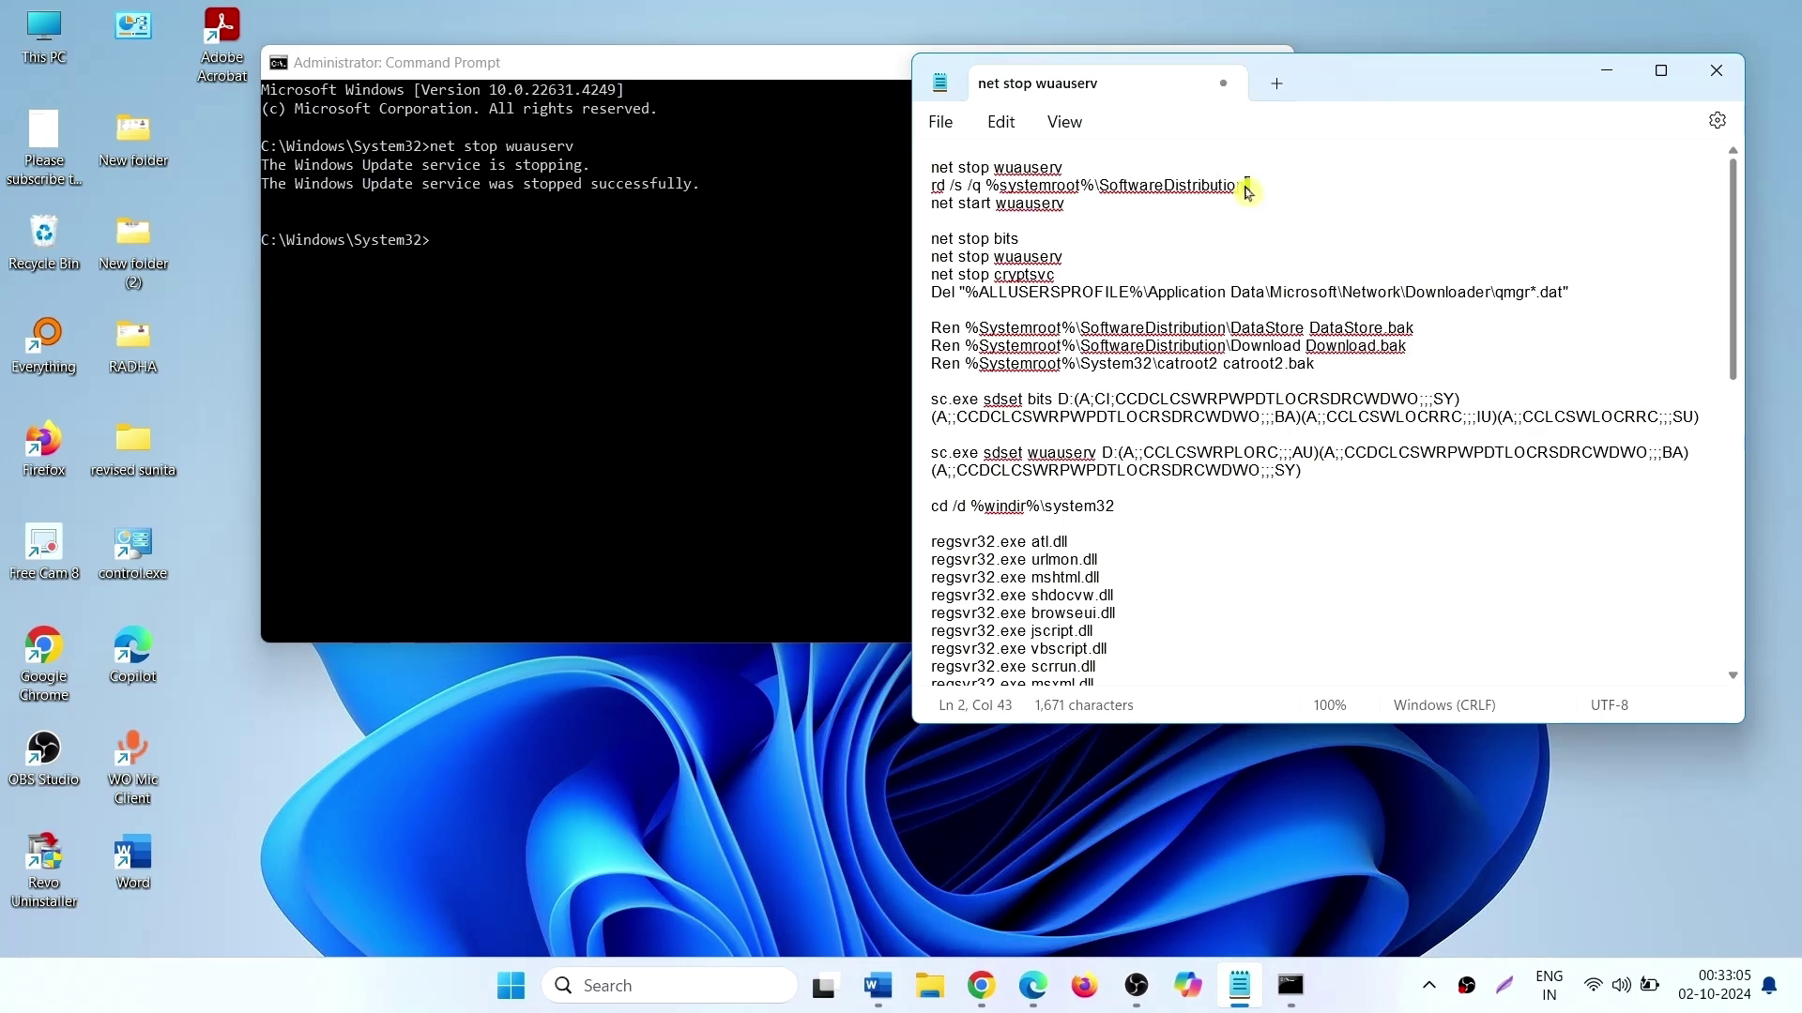
{"action": "left_click_drag", "start_coordinate": [1245, 184], "coordinate": [904, 198]}
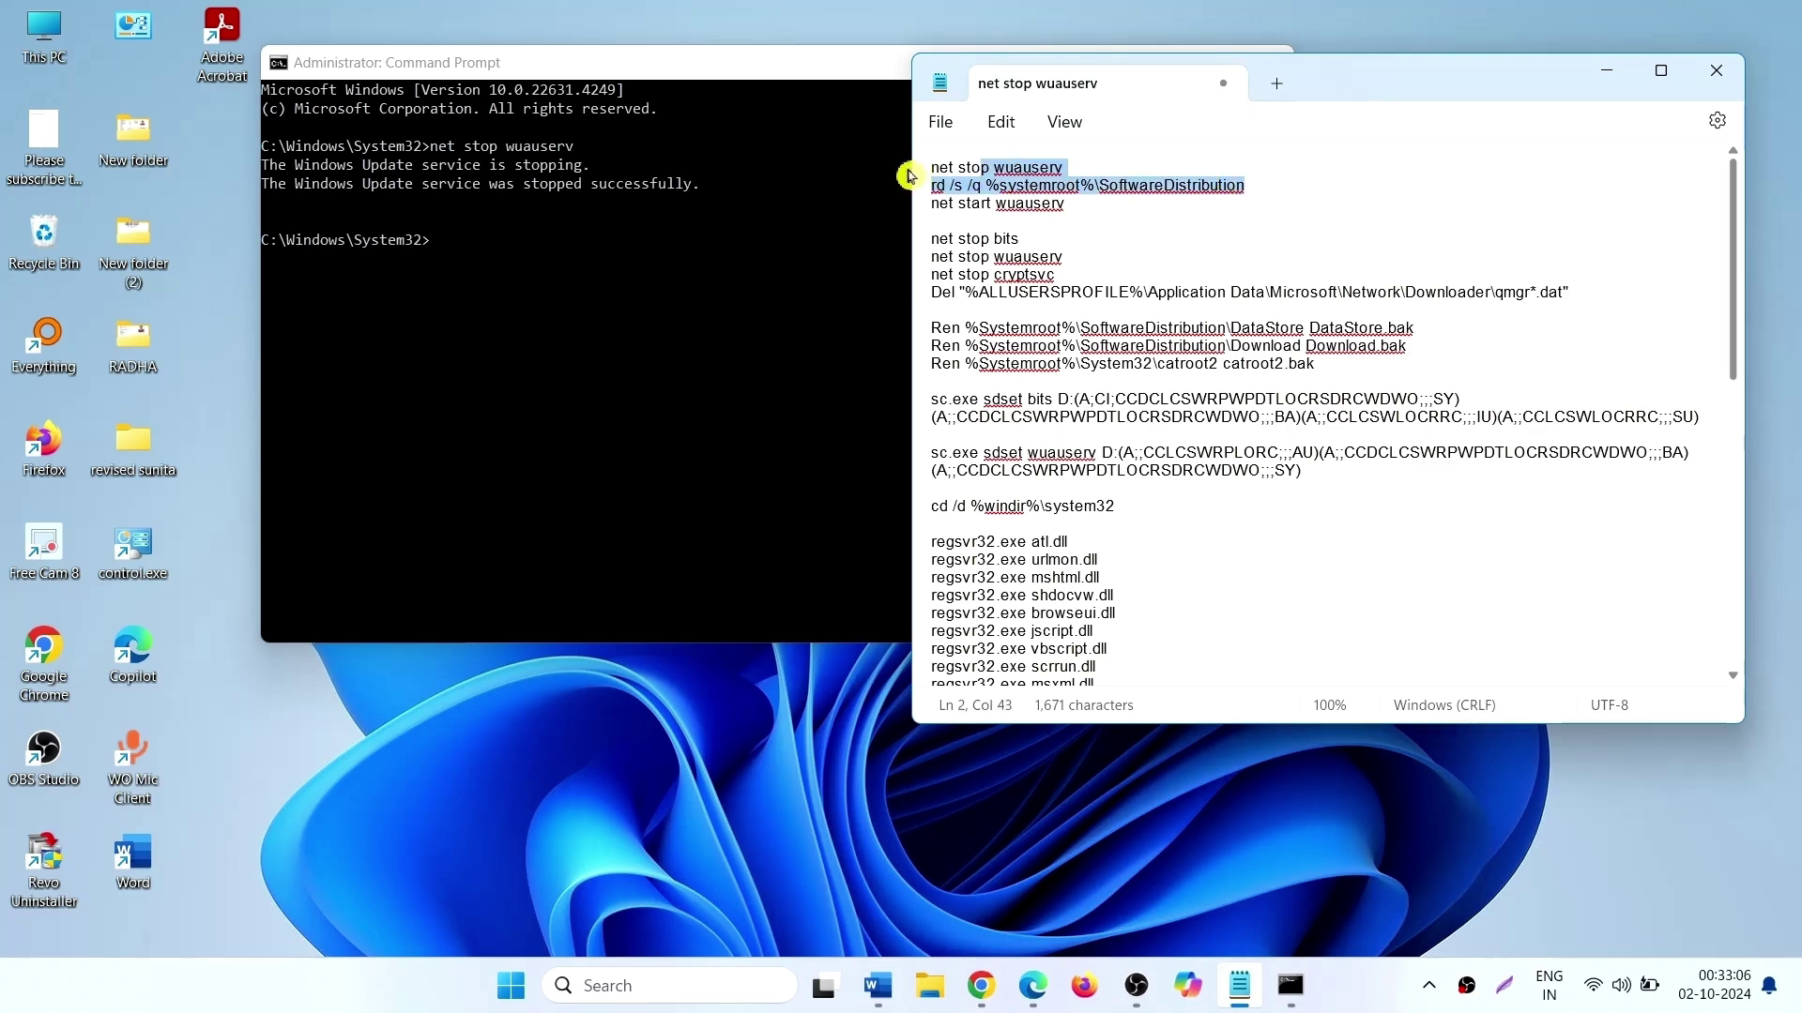
{"action": "right_click", "coordinate": [992, 186]}
{"action": "left_click", "coordinate": [1049, 299]}
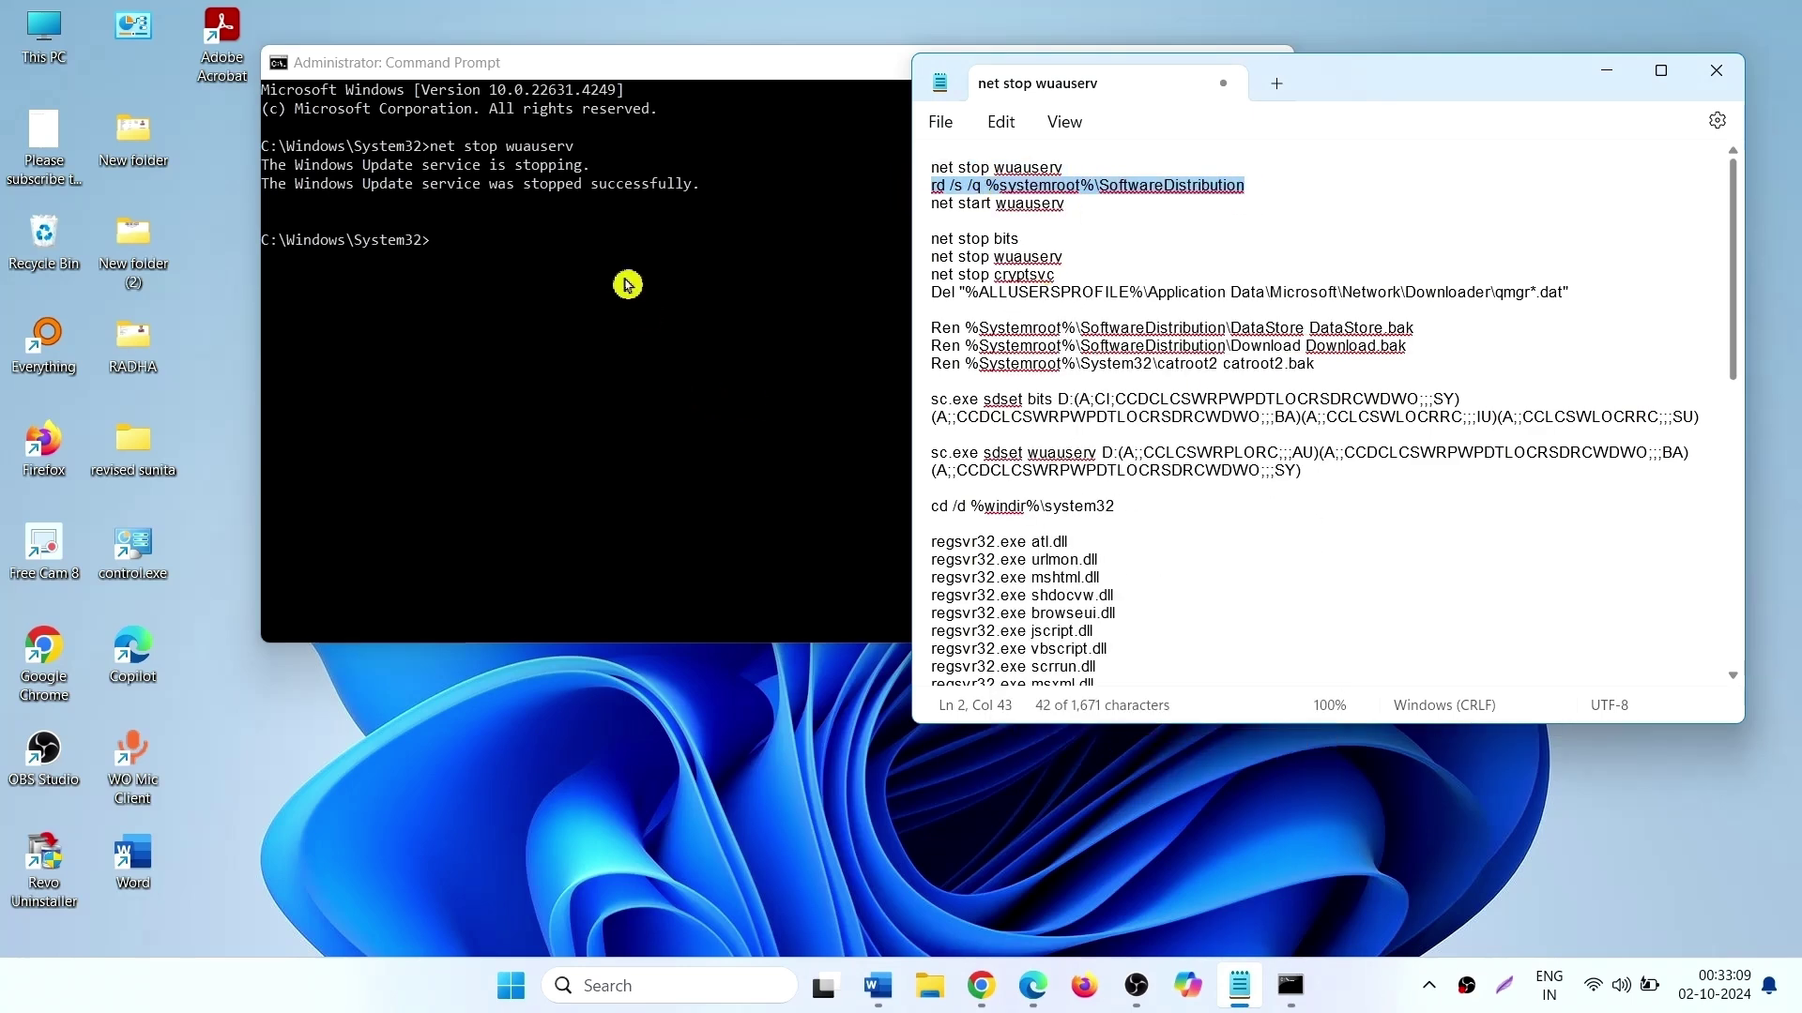
{"action": "left_click", "coordinate": [535, 247]}
{"action": "right_click", "coordinate": [534, 247]}
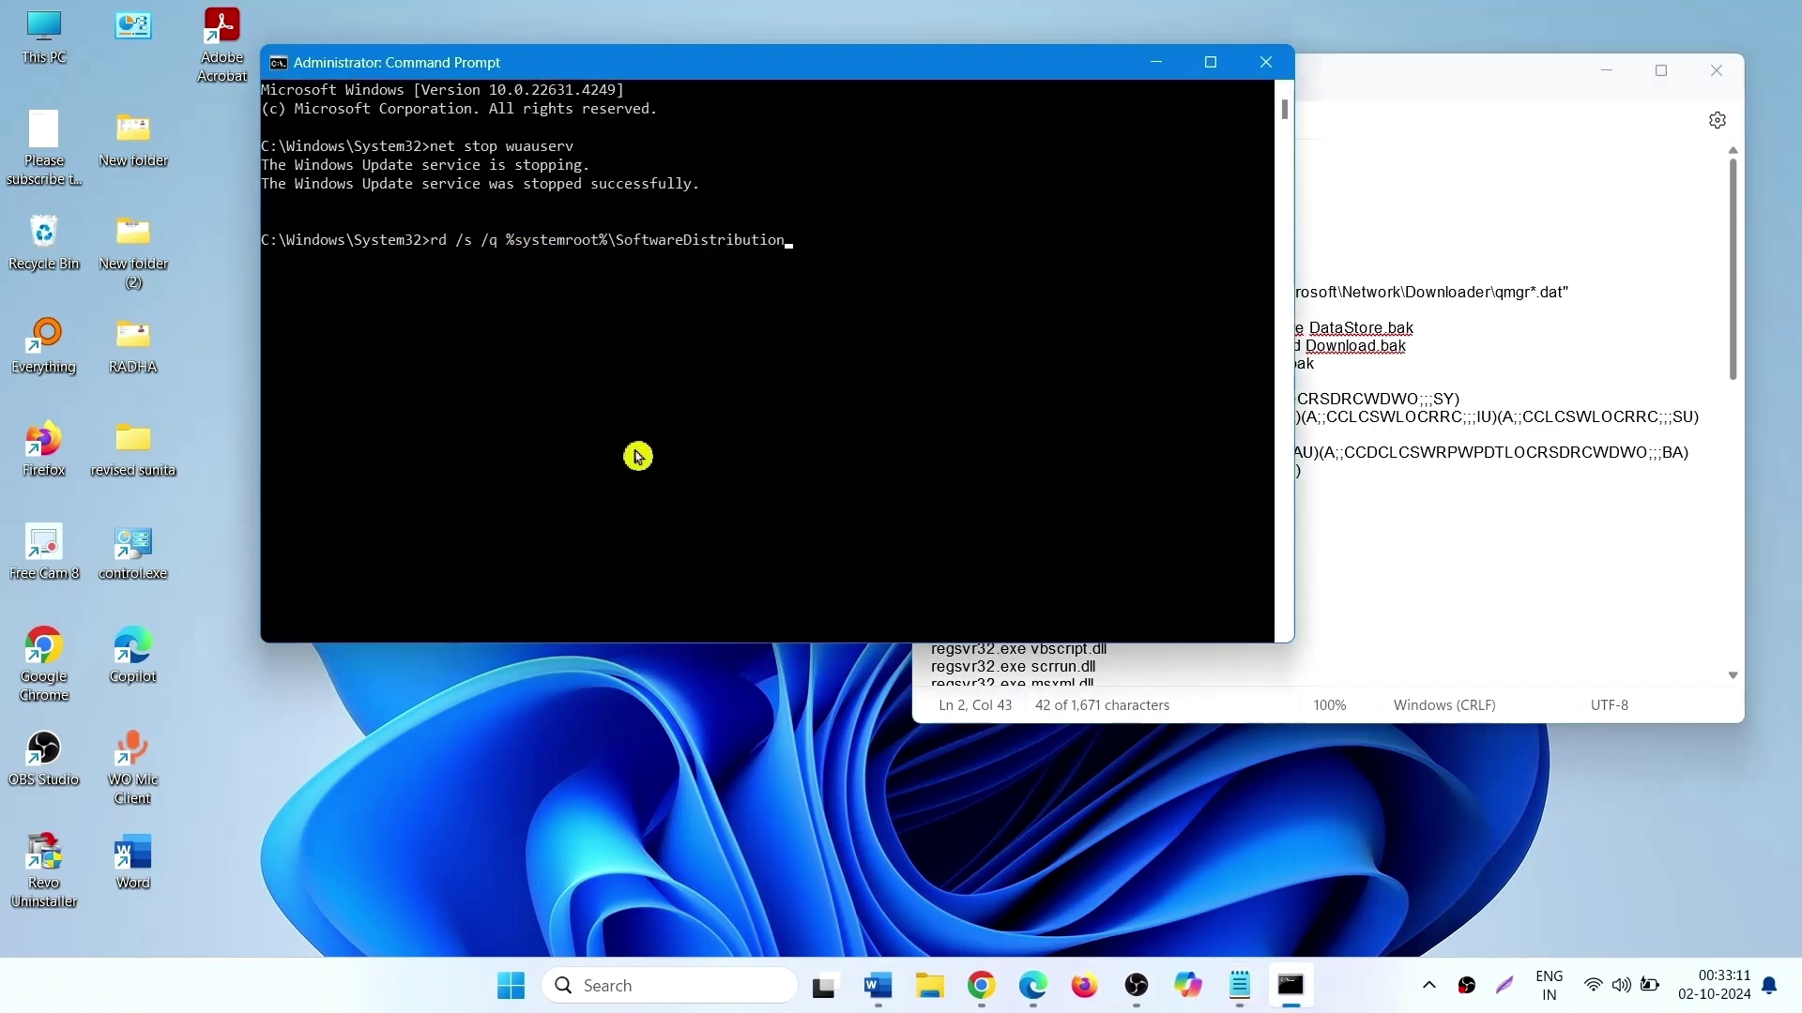
{"action": "key", "text": "Return"}
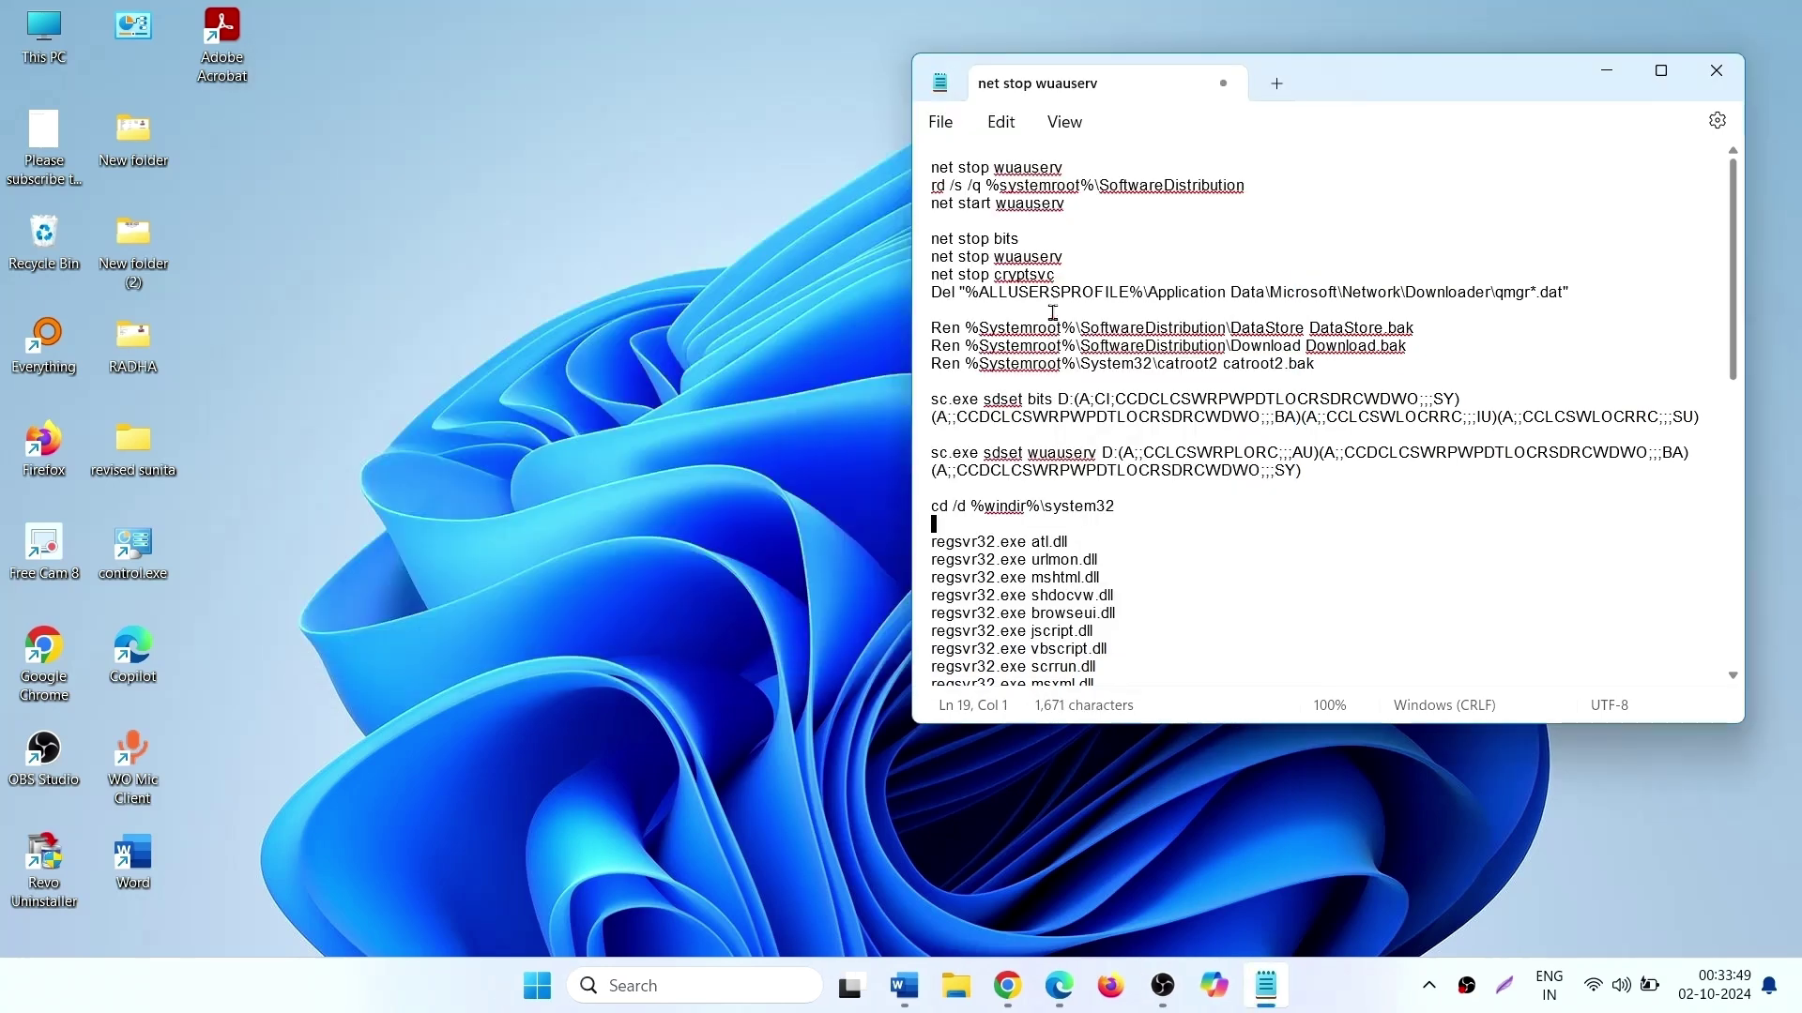
{"action": "scroll", "coordinate": [1066, 431], "scroll_direction": "down", "scroll_amount": 1}
{"action": "scroll", "coordinate": [1161, 465], "scroll_direction": "down", "scroll_amount": 5}
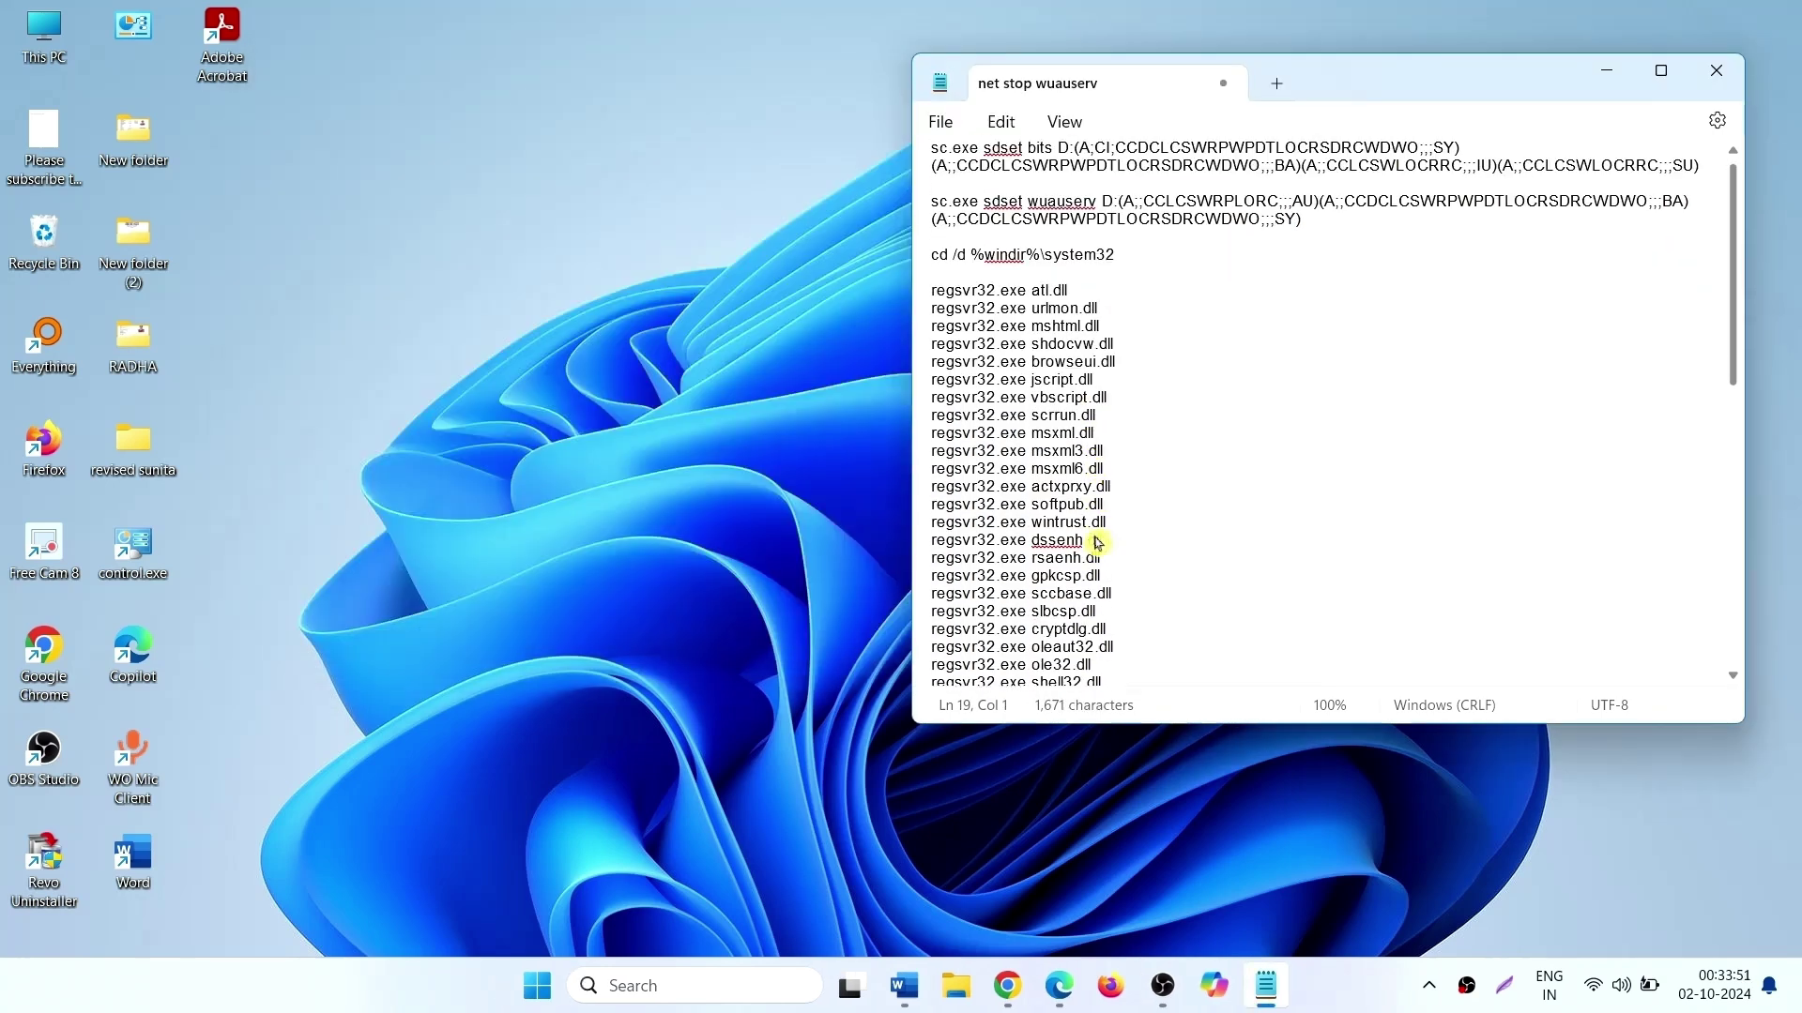
{"action": "scroll", "coordinate": [1127, 541], "scroll_direction": "down", "scroll_amount": 6}
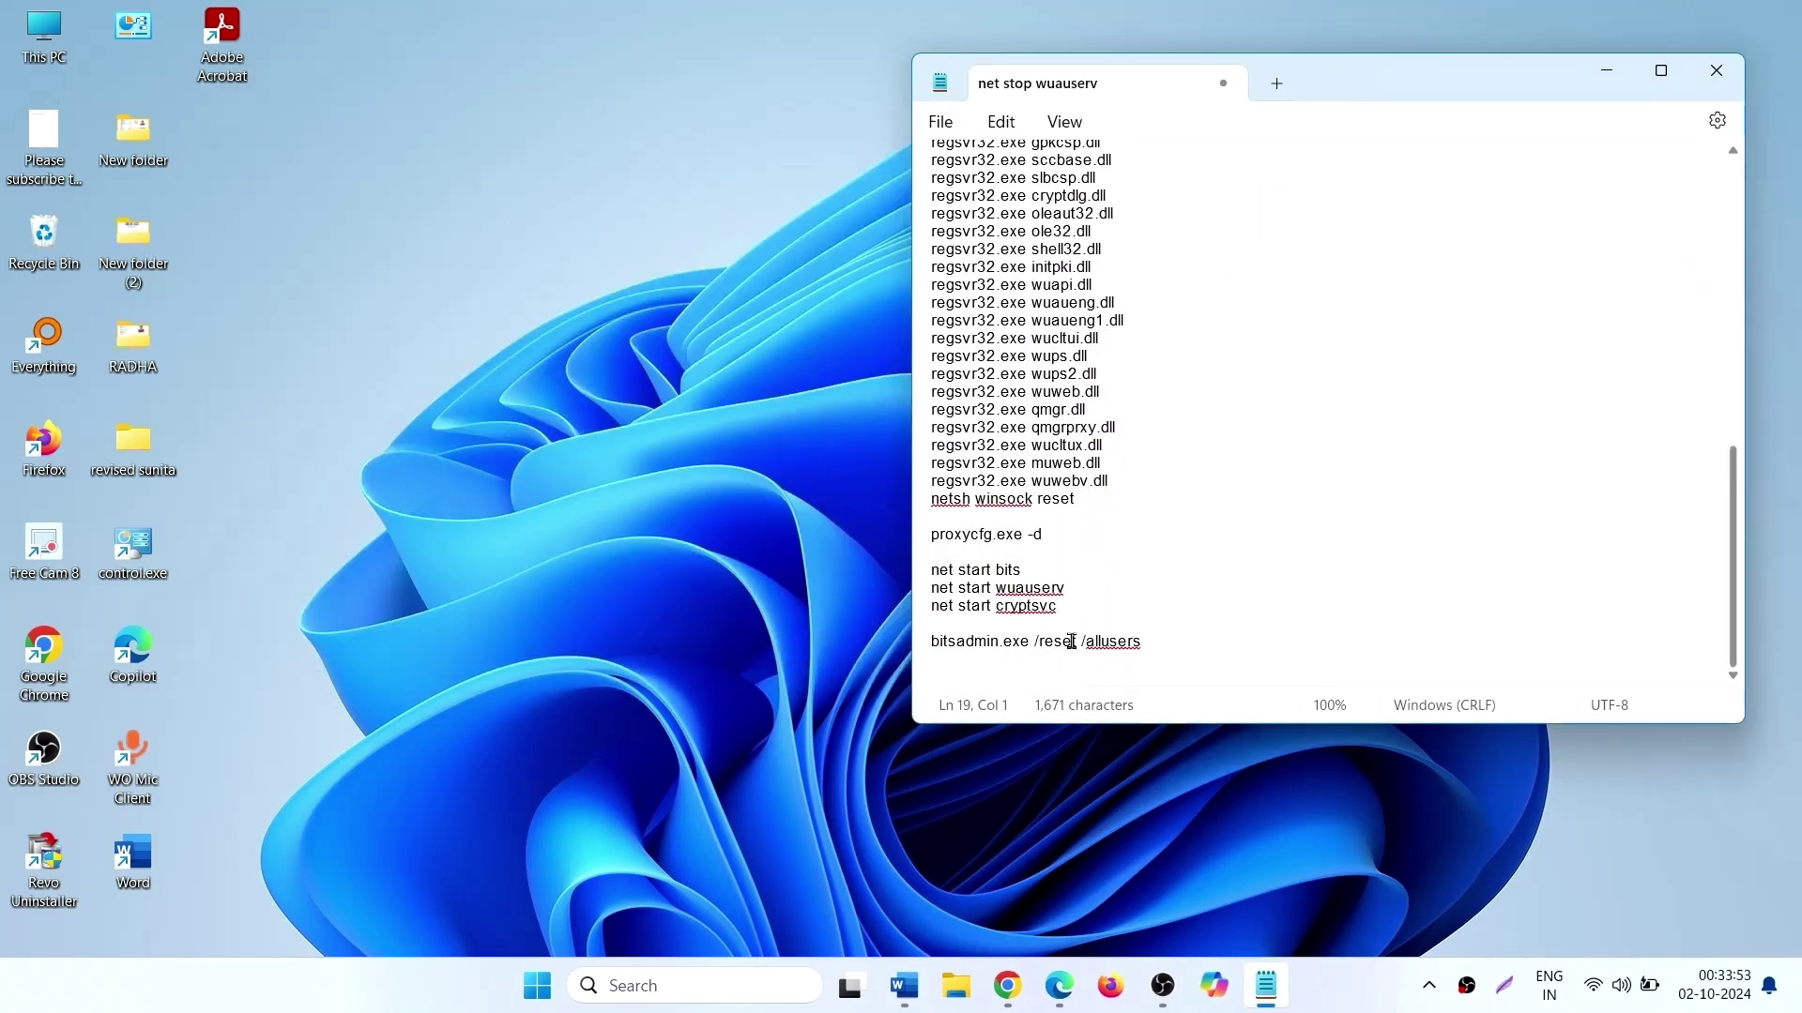
{"action": "scroll", "coordinate": [1070, 641], "scroll_direction": "up", "scroll_amount": 6}
{"action": "scroll", "coordinate": [1126, 645], "scroll_direction": "up", "scroll_amount": 4}
{"action": "scroll", "coordinate": [1162, 648], "scroll_direction": "up", "scroll_amount": 3}
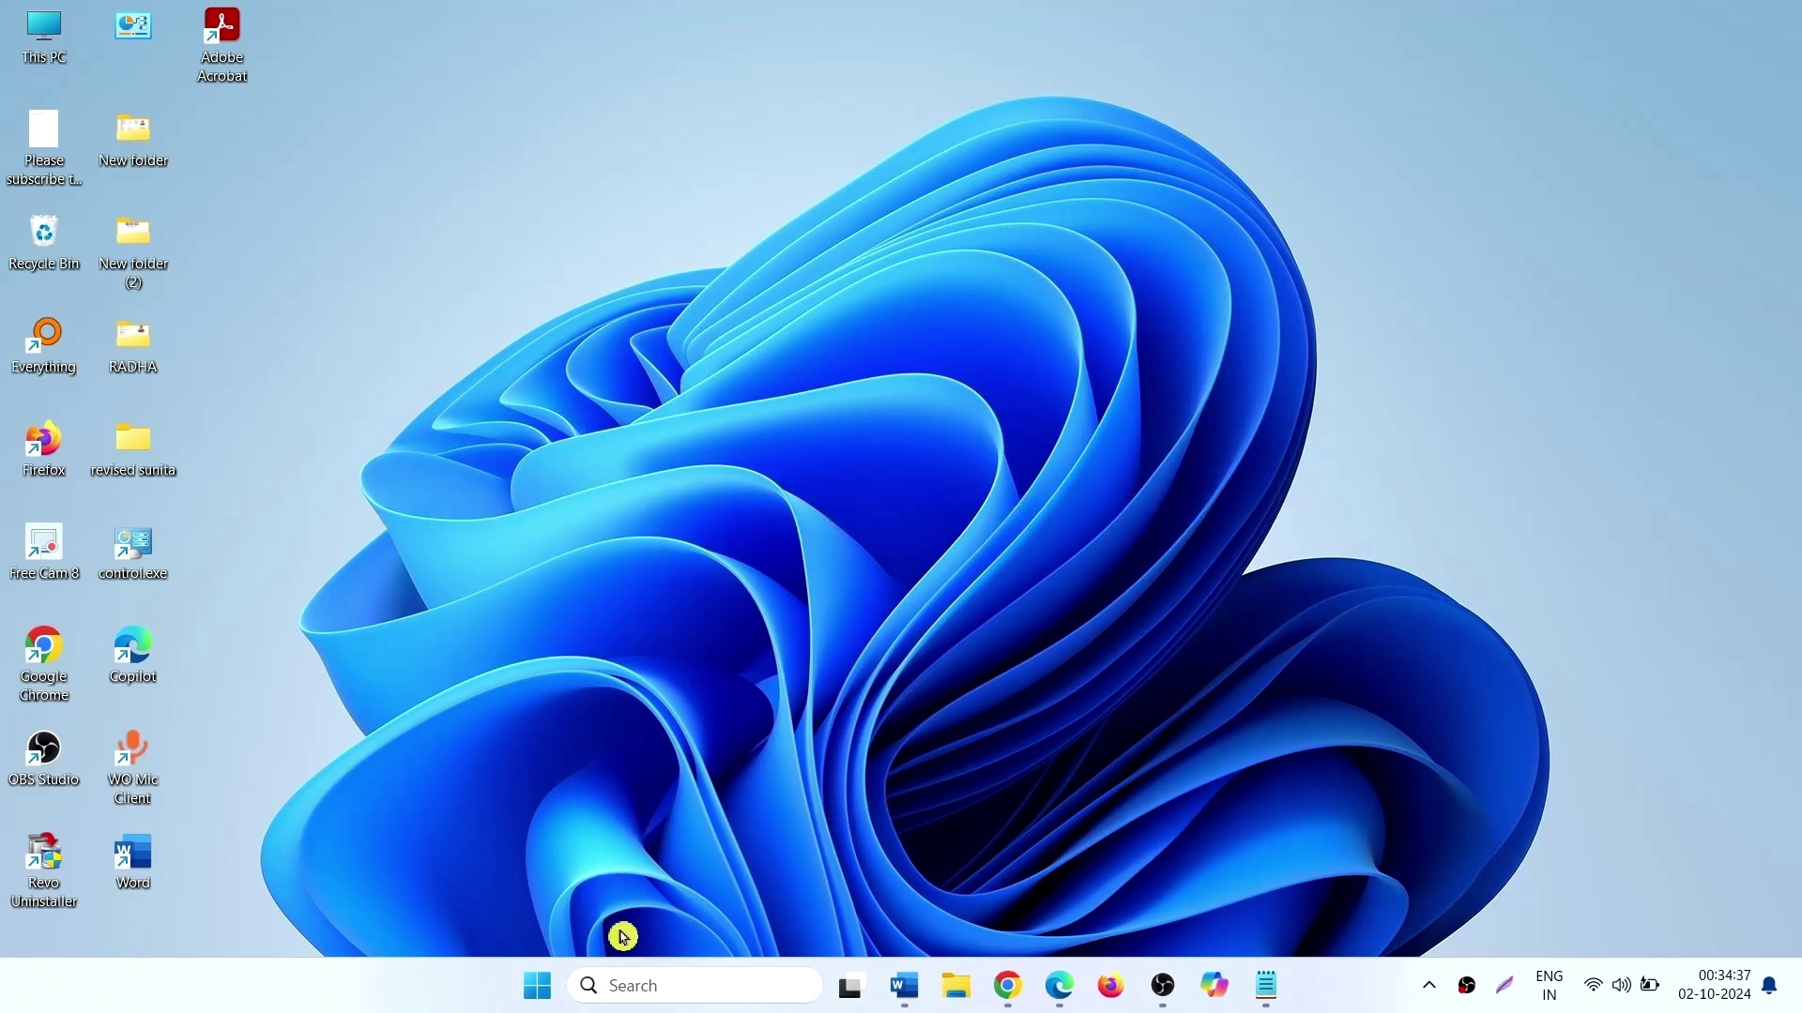
Step: Run 'sfc /scannow' in an administrator Command Prompt until verification shows 1%
{"action": "left_click", "coordinate": [609, 987]}
{"action": "type", "text": "cmd"}
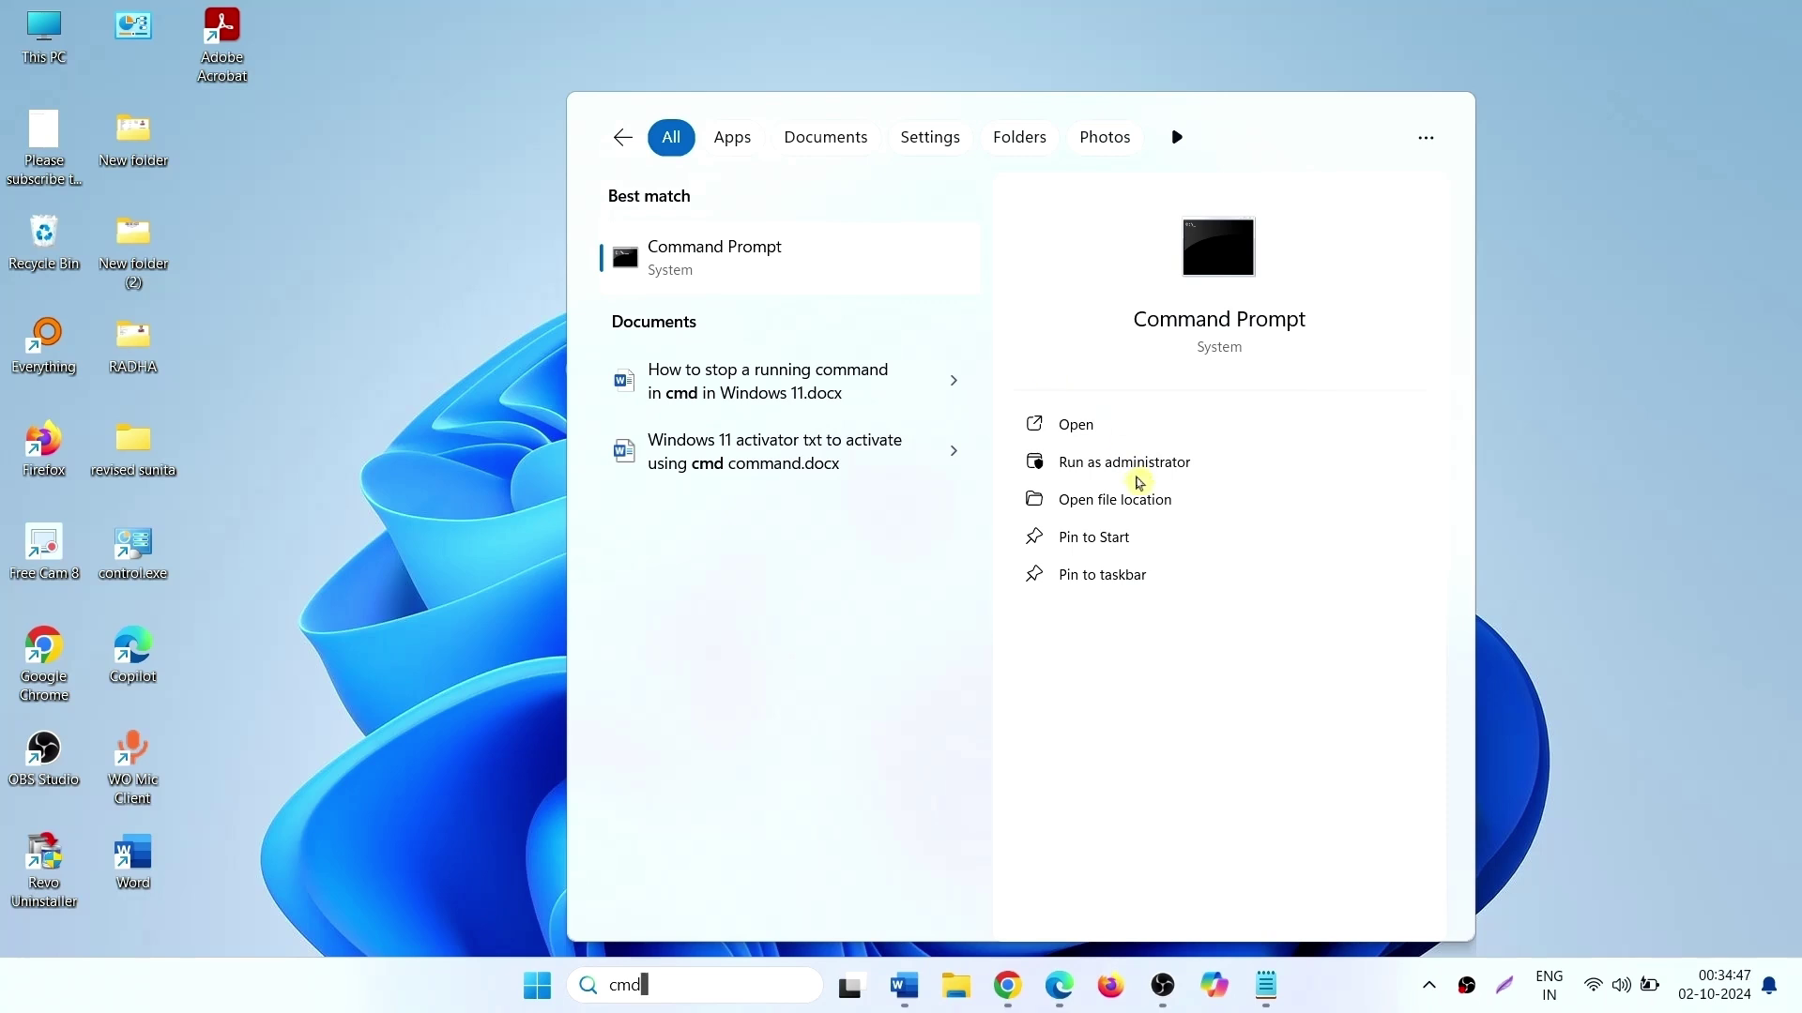
{"action": "left_click", "coordinate": [1137, 478]}
{"action": "type", "text": "sfc /scannow"}
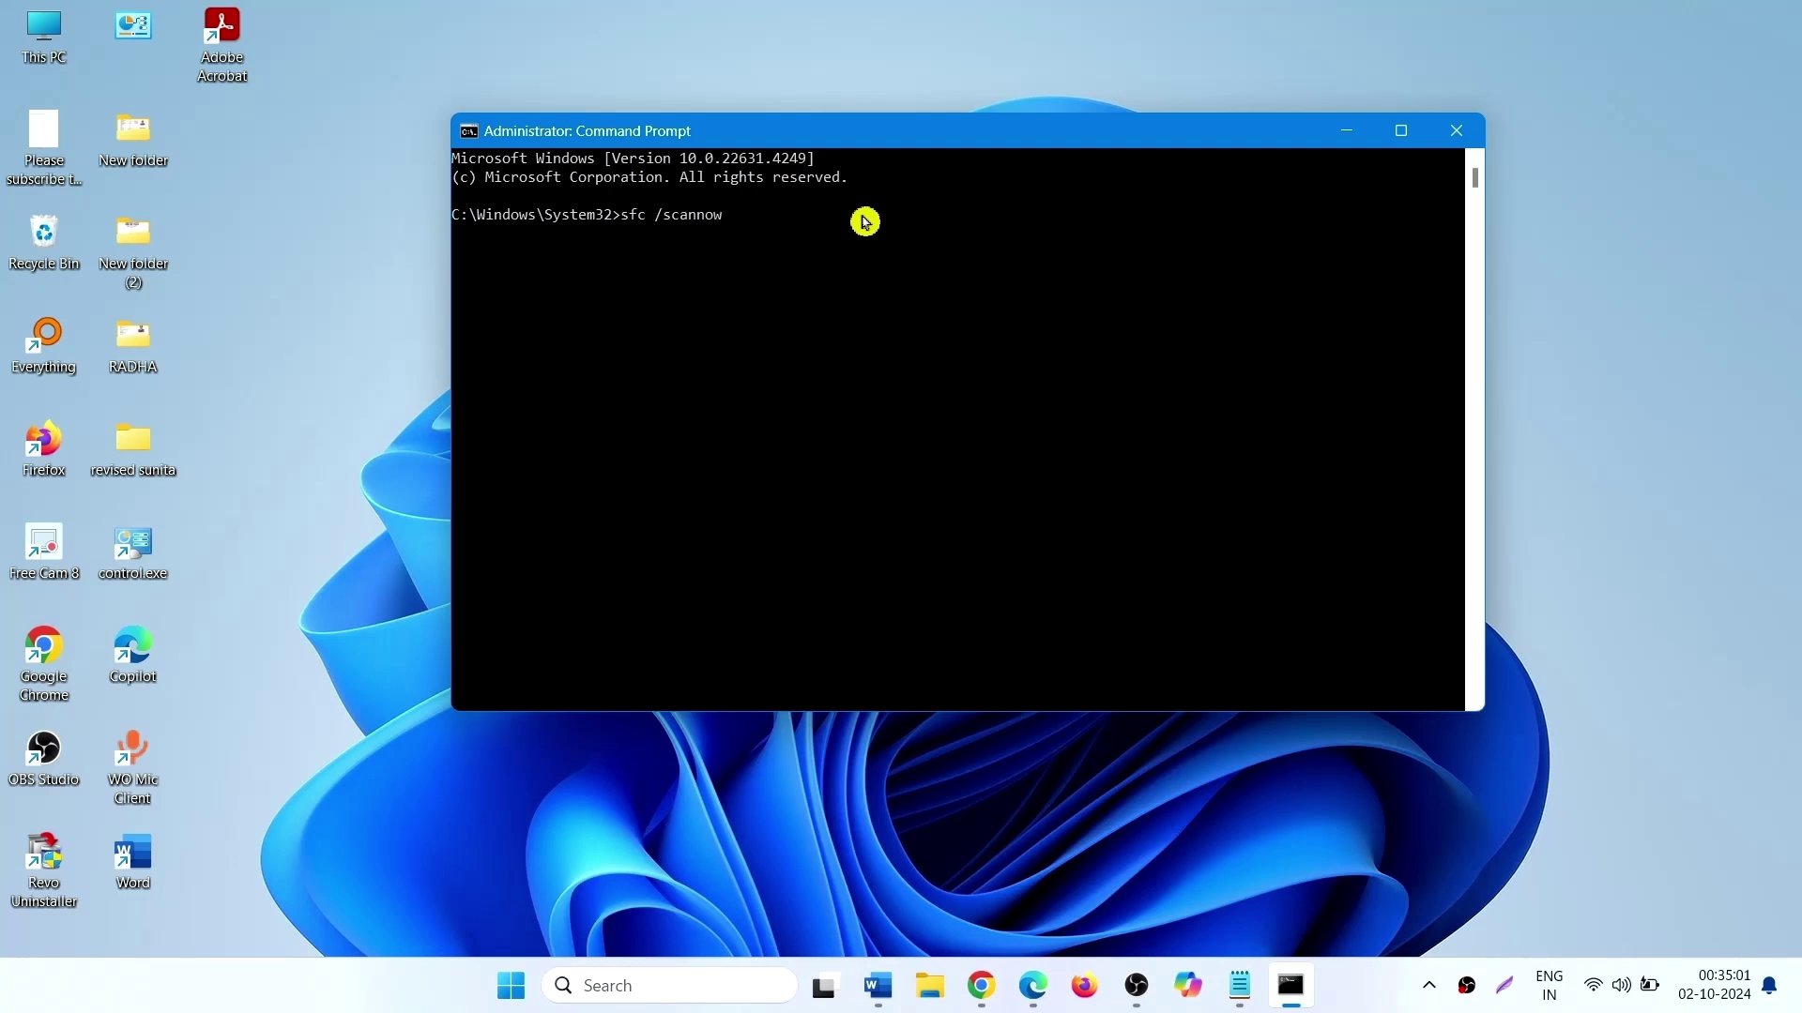
{"action": "key", "text": "Return"}
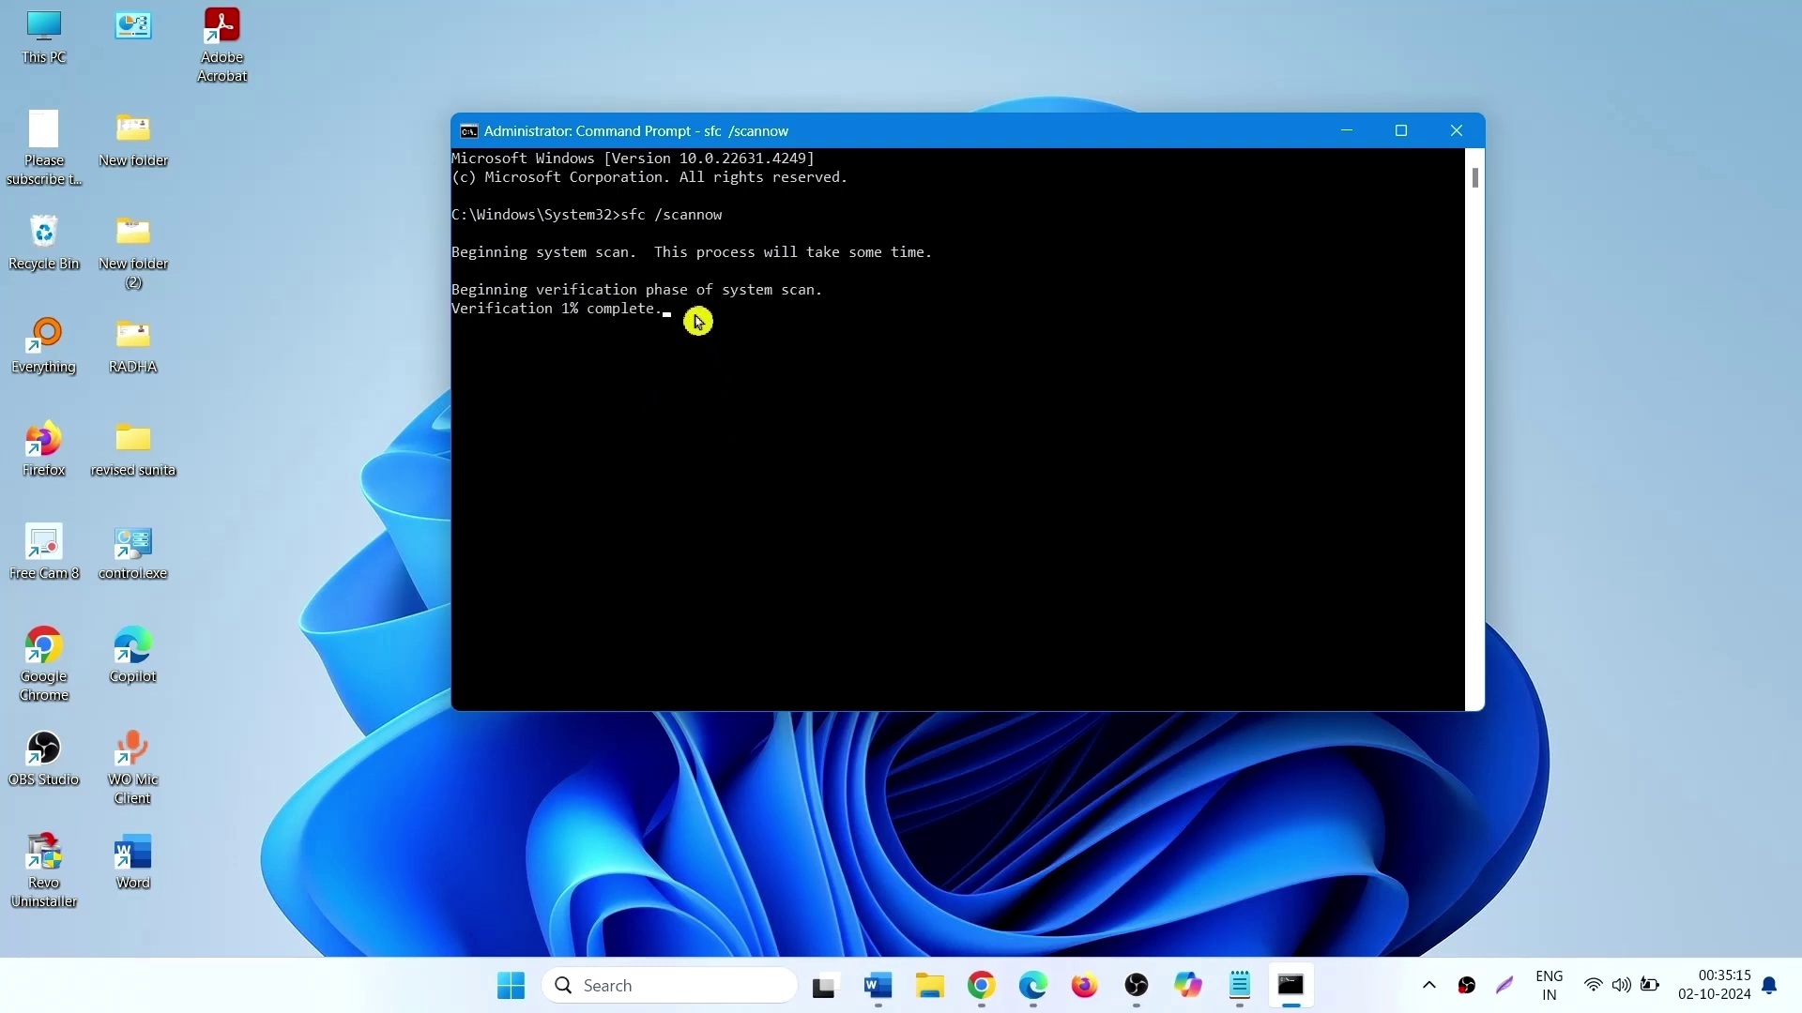
{"action": "left_click_drag", "start_coordinate": [695, 321], "coordinate": [432, 322]}
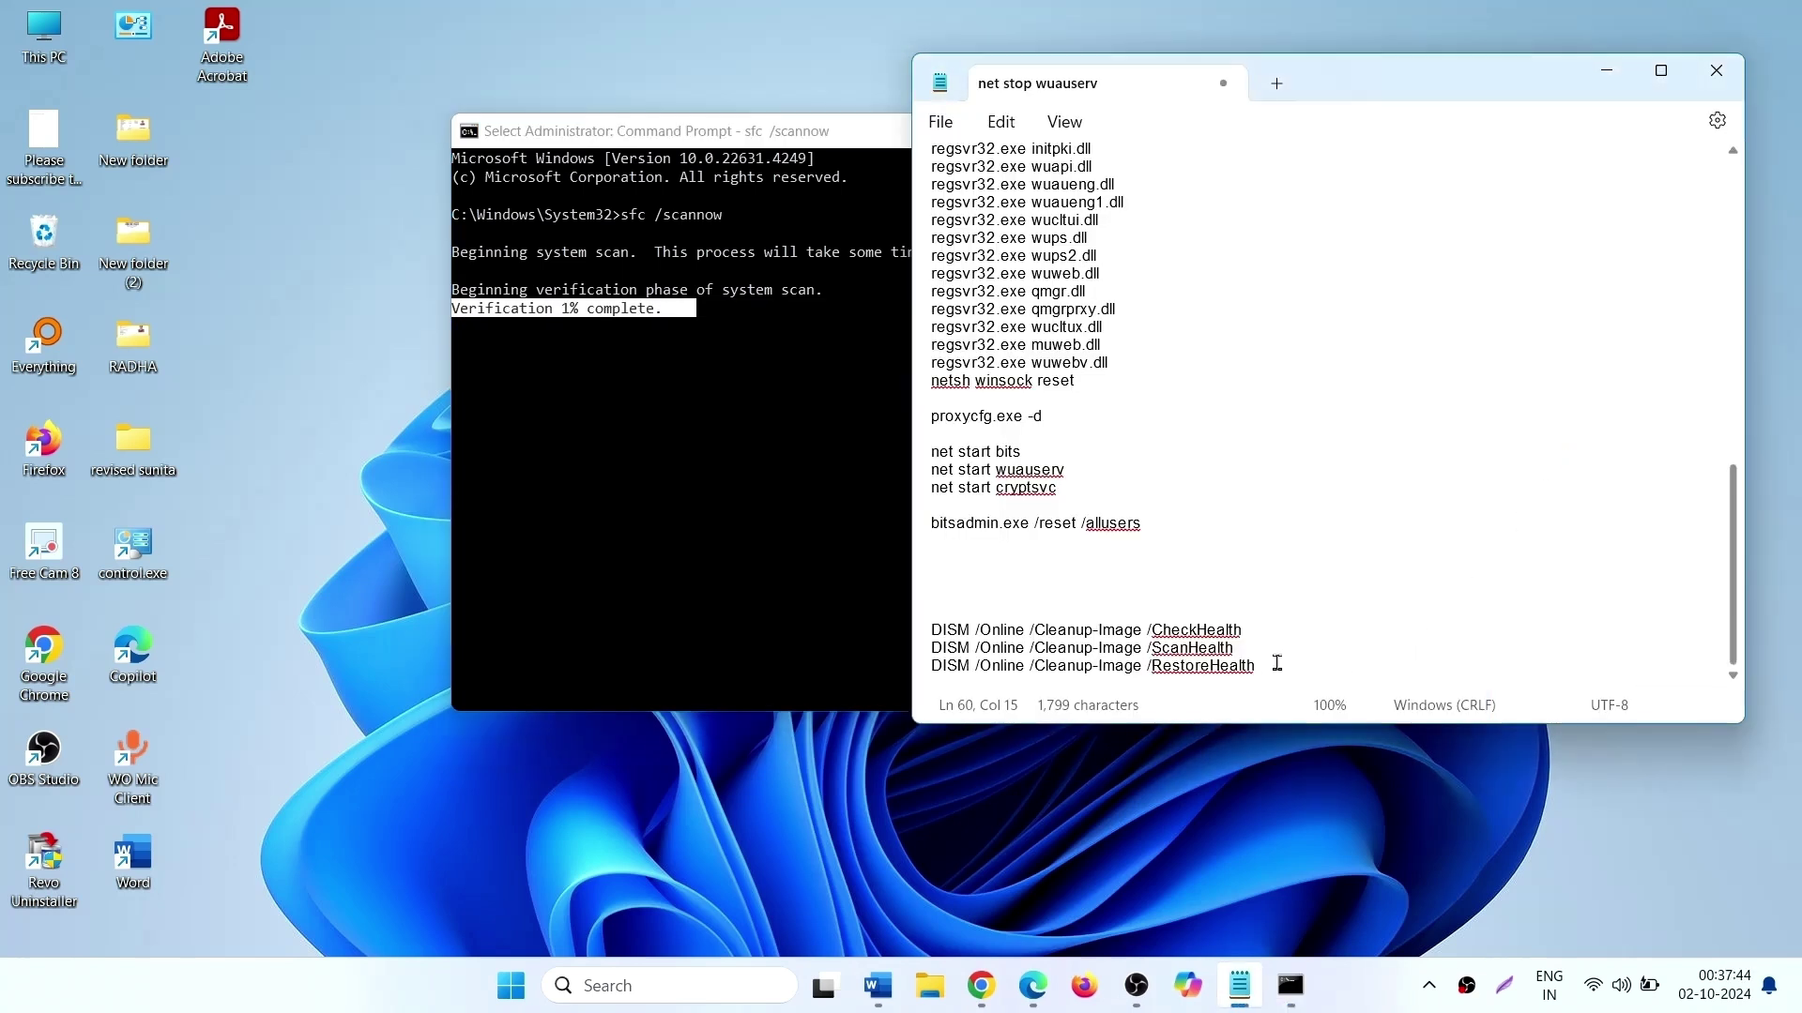
Step: Select the three DISM repair lines in Notepad and minimize the scanning Command Prompt
{"action": "left_click", "coordinate": [1268, 683]}
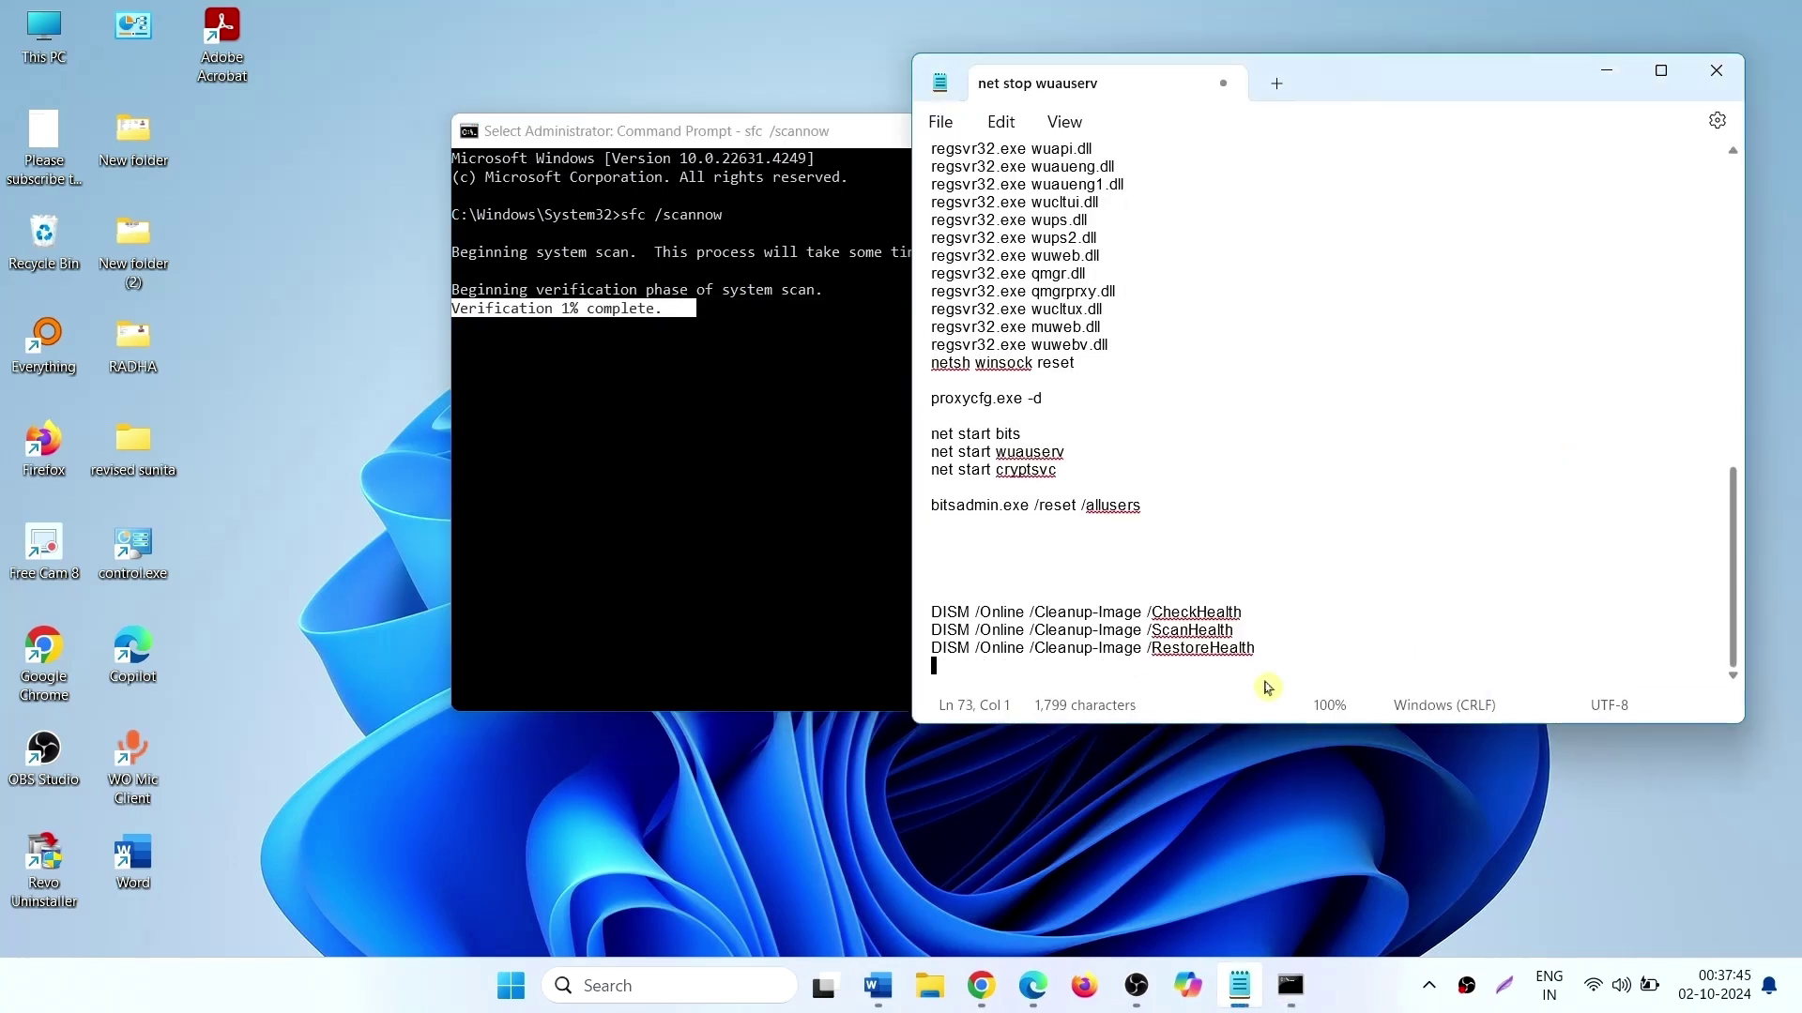
{"action": "mouse_move", "coordinate": [1271, 663]}
{"action": "left_mouse_down"}
{"action": "mouse_move", "coordinate": [1107, 611]}
{"action": "mouse_move", "coordinate": [885, 628]}
{"action": "left_mouse_up"}
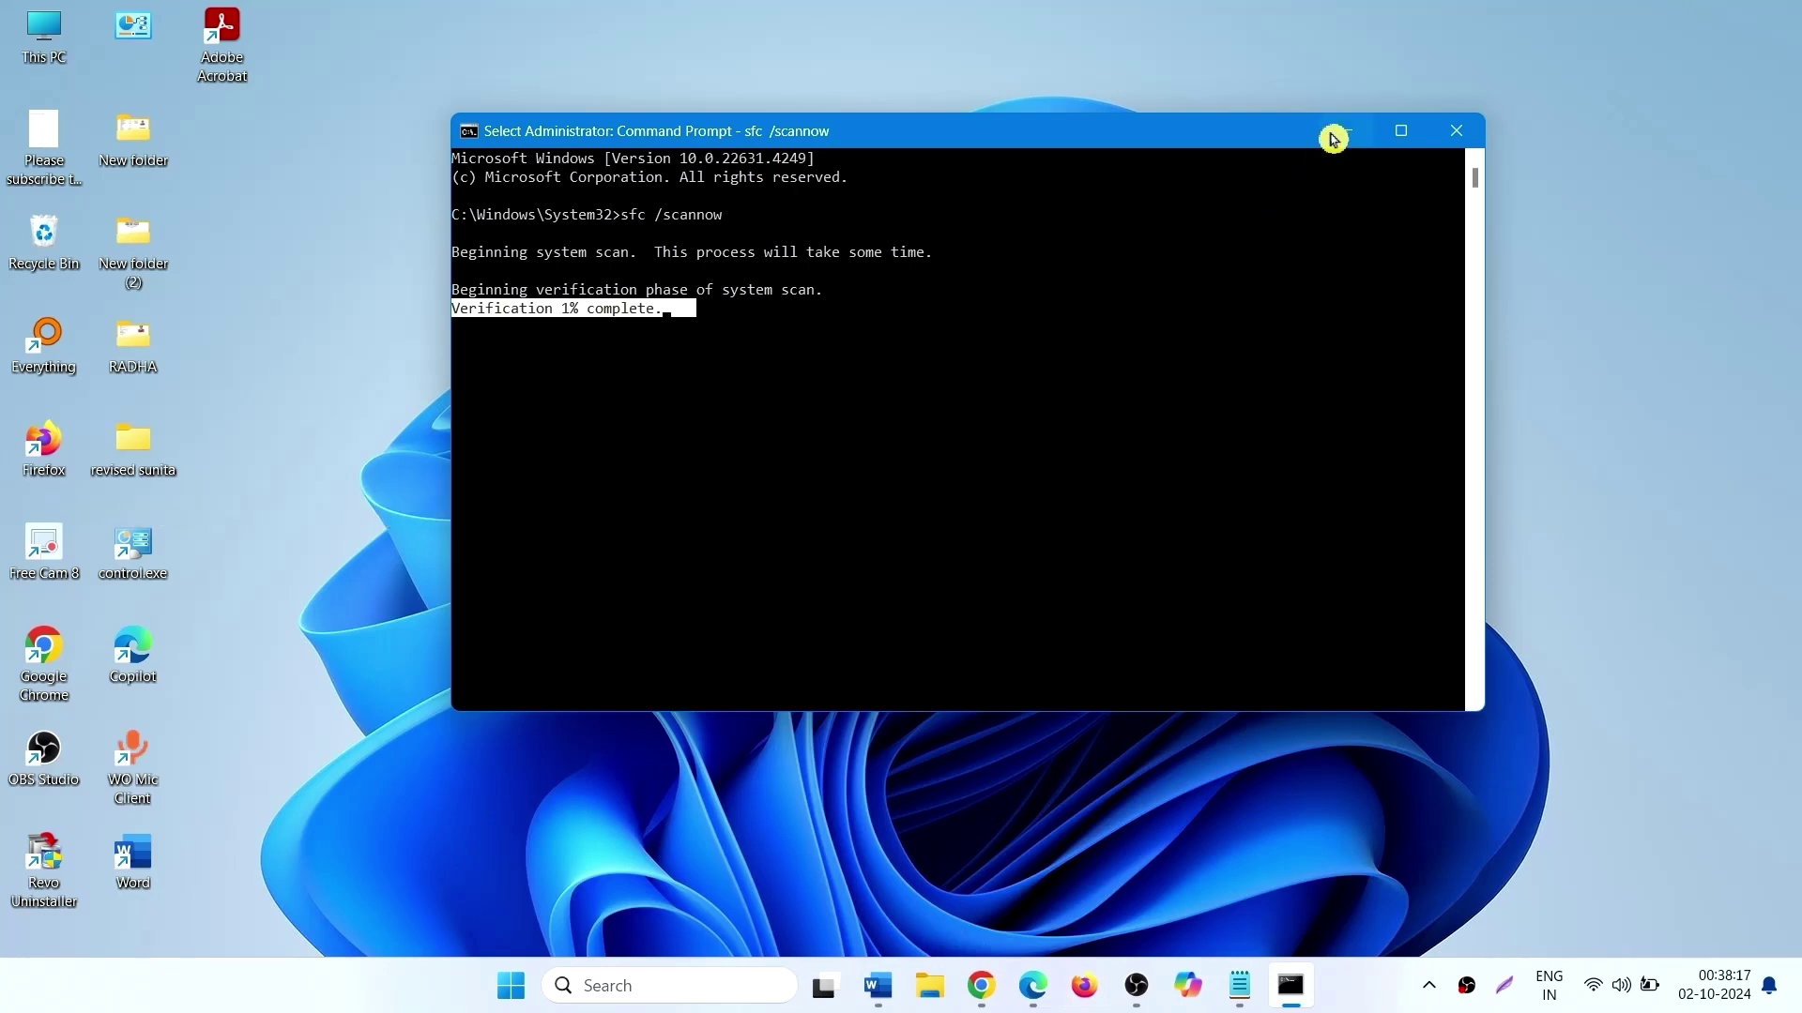
{"action": "left_click", "coordinate": [1332, 136]}
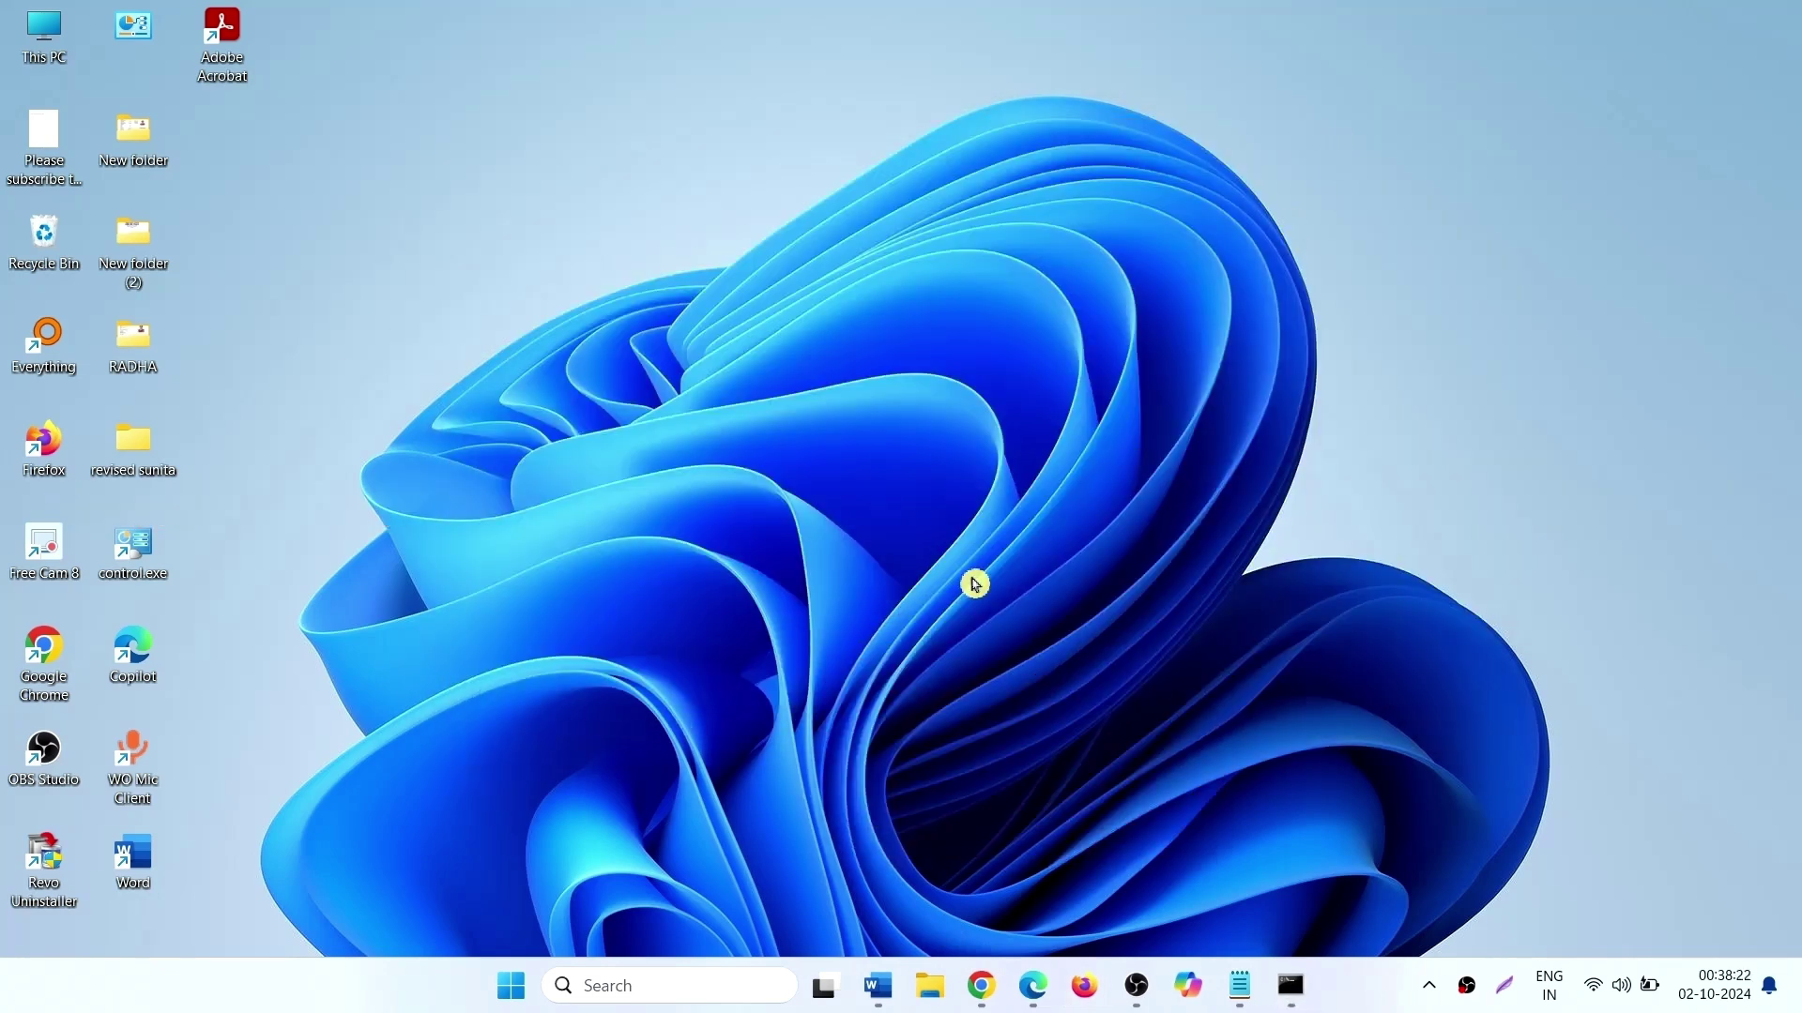
Step: Open appwiz.cpl and browse entries like Lenovo Vantage Service, Lightshot and Edge WebView2 Runtime
{"action": "key", "text": "super+r"}
{"action": "type", "text": "a"}
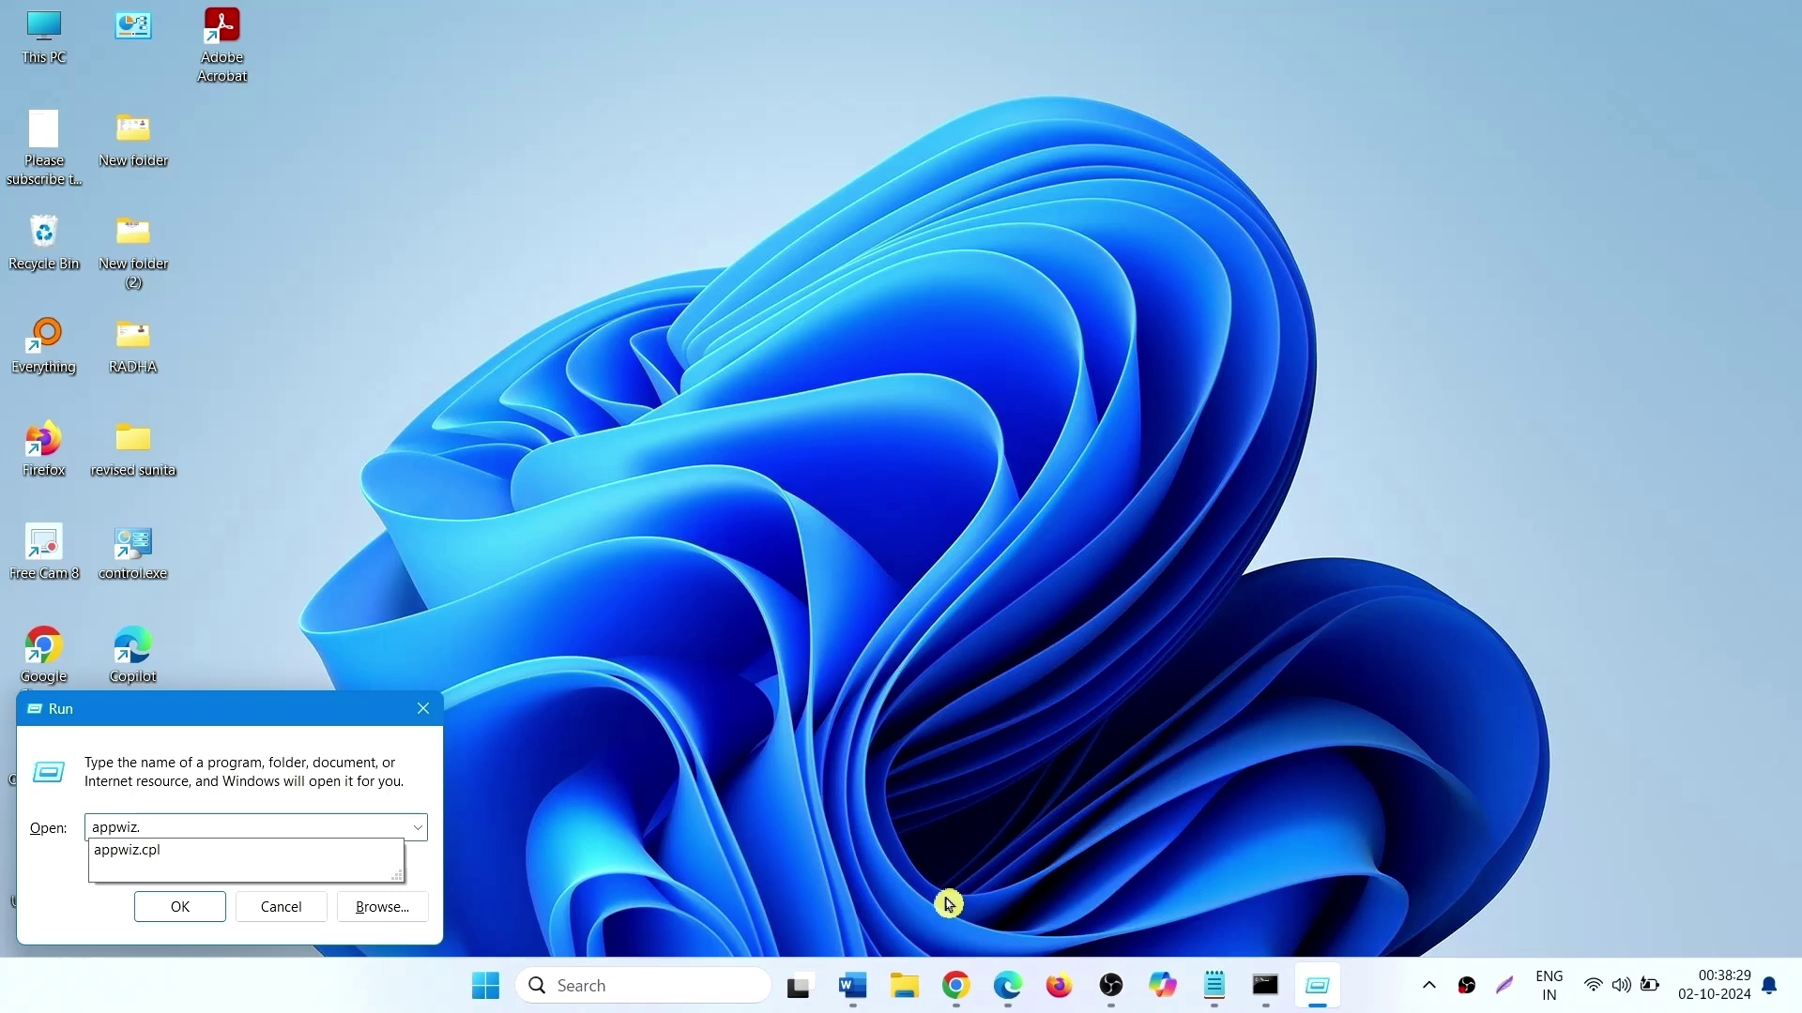
{"action": "type", "text": "l"}
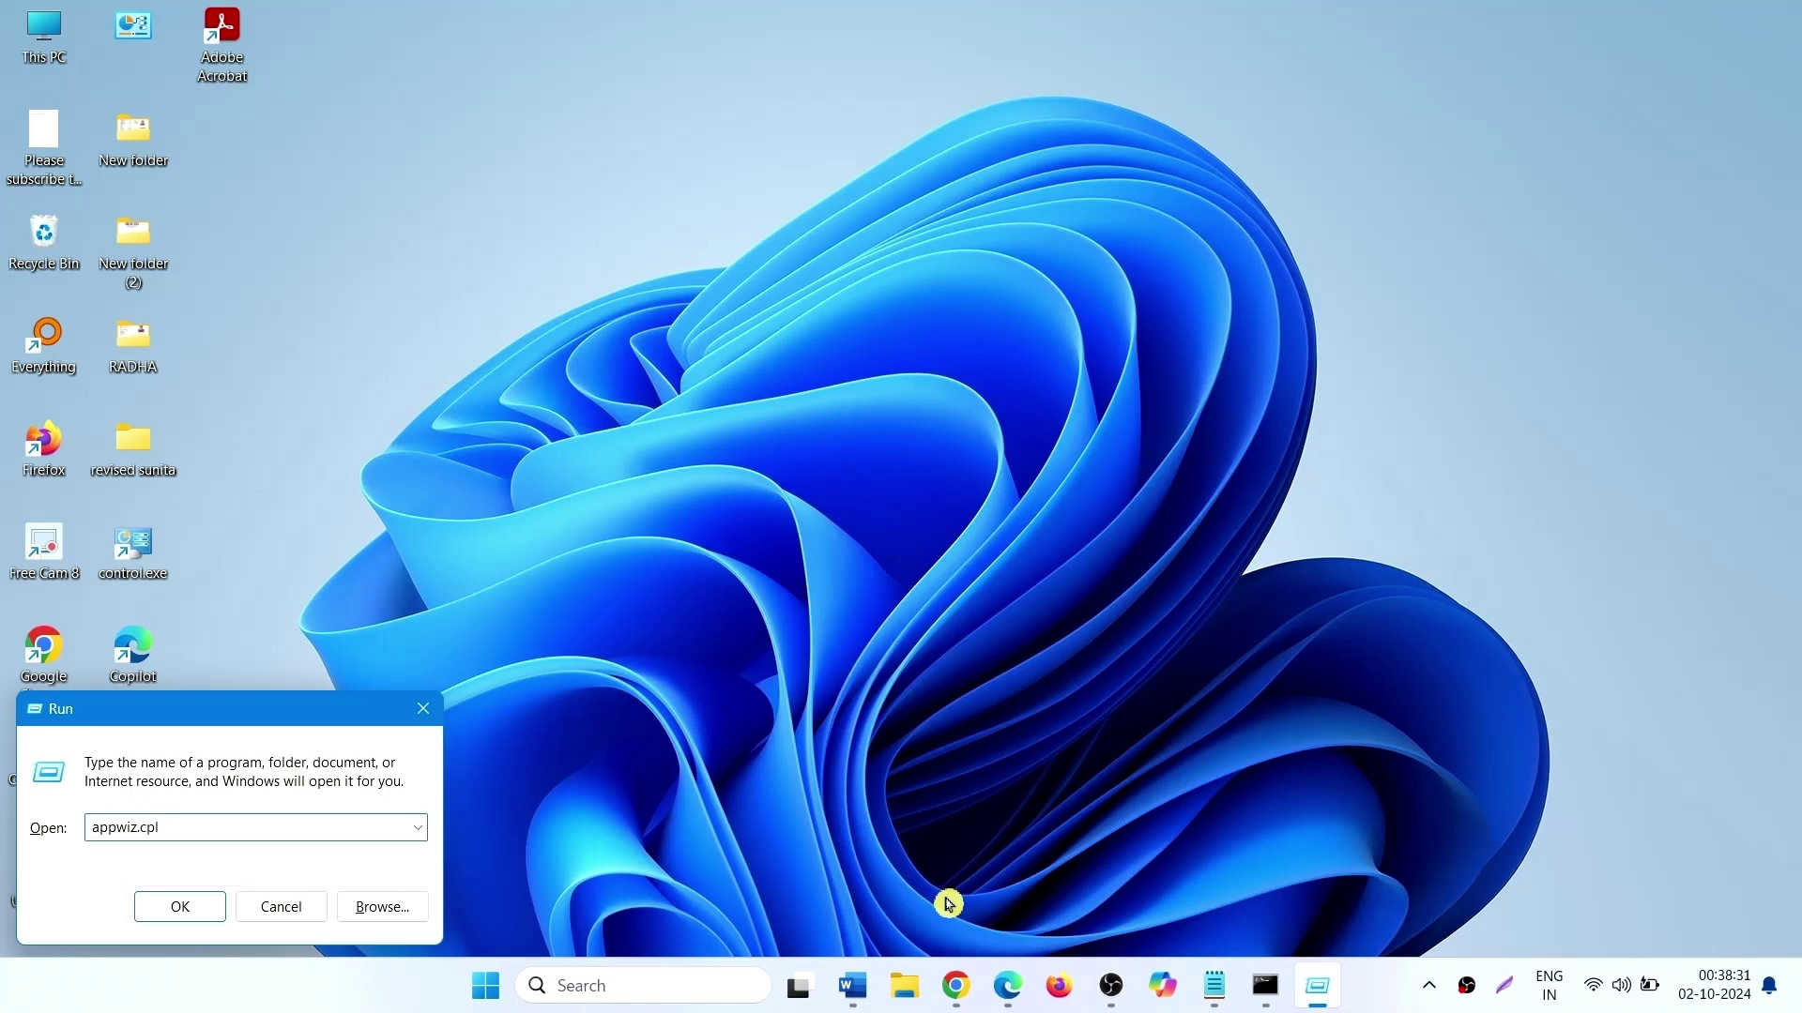
{"action": "left_click", "coordinate": [166, 905]}
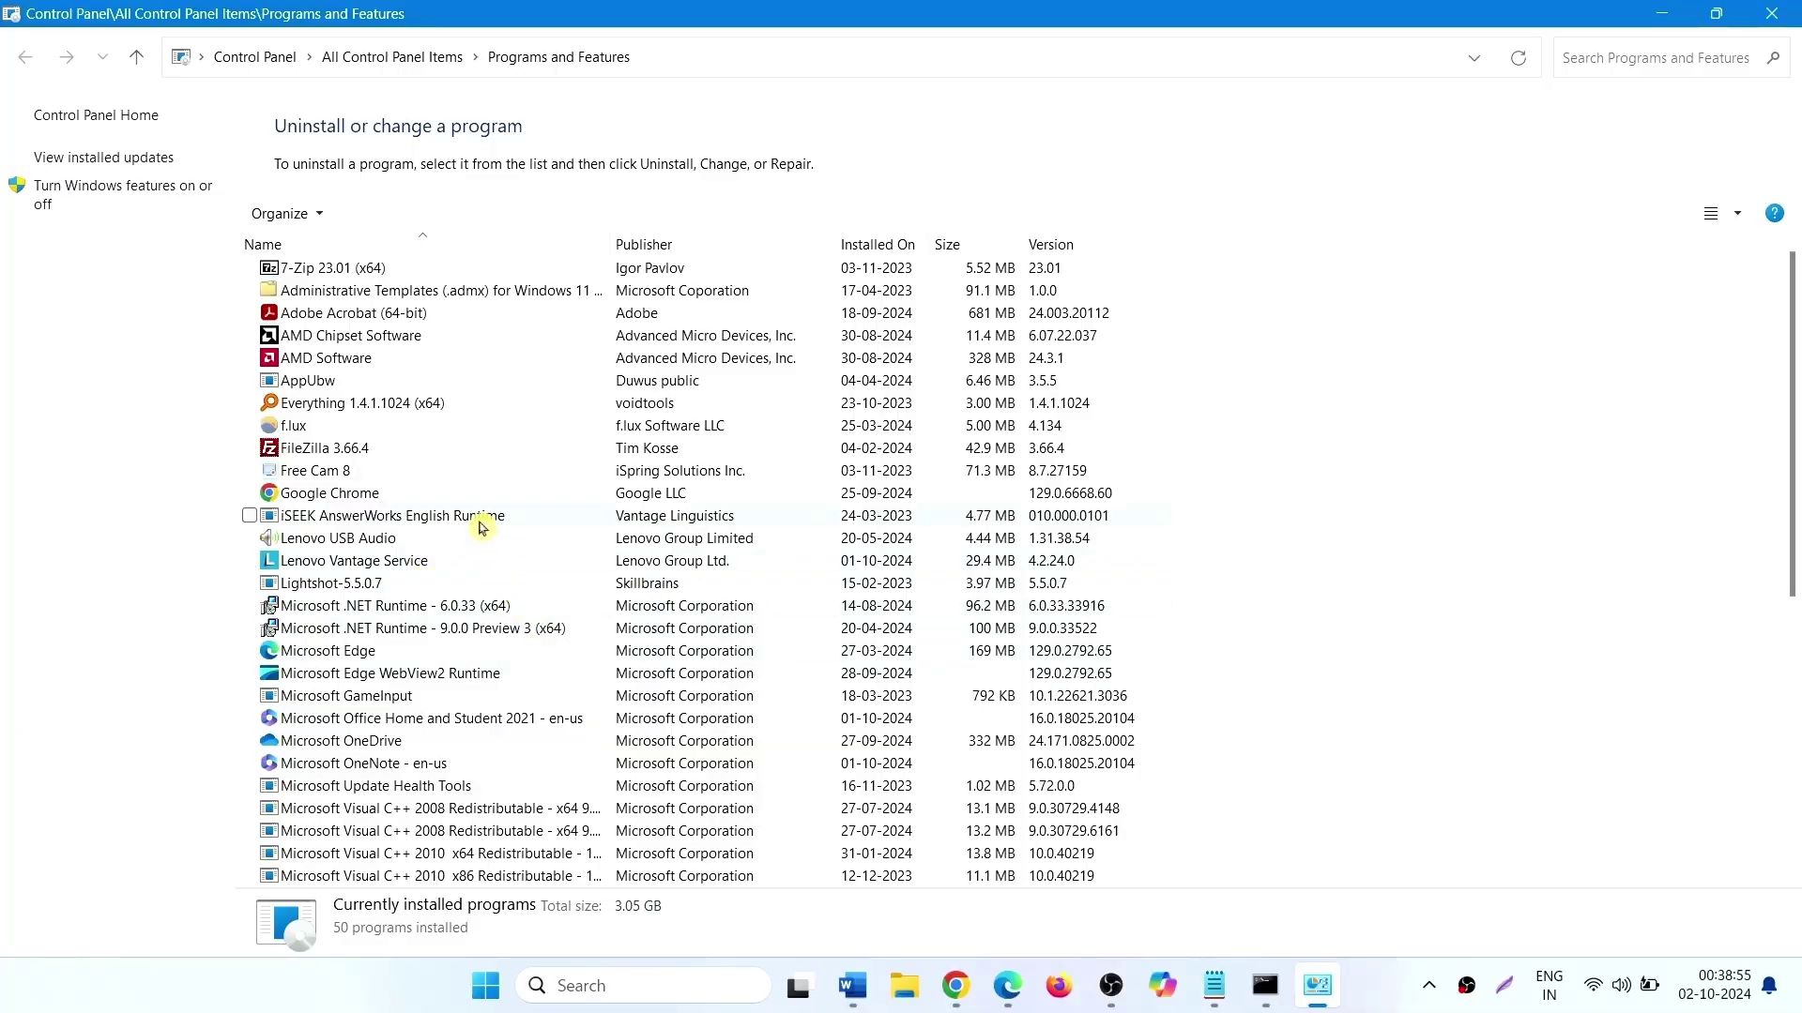
{"action": "scroll", "coordinate": [499, 570], "scroll_direction": "down", "scroll_amount": 2}
{"action": "scroll", "coordinate": [510, 588], "scroll_direction": "down", "scroll_amount": 5}
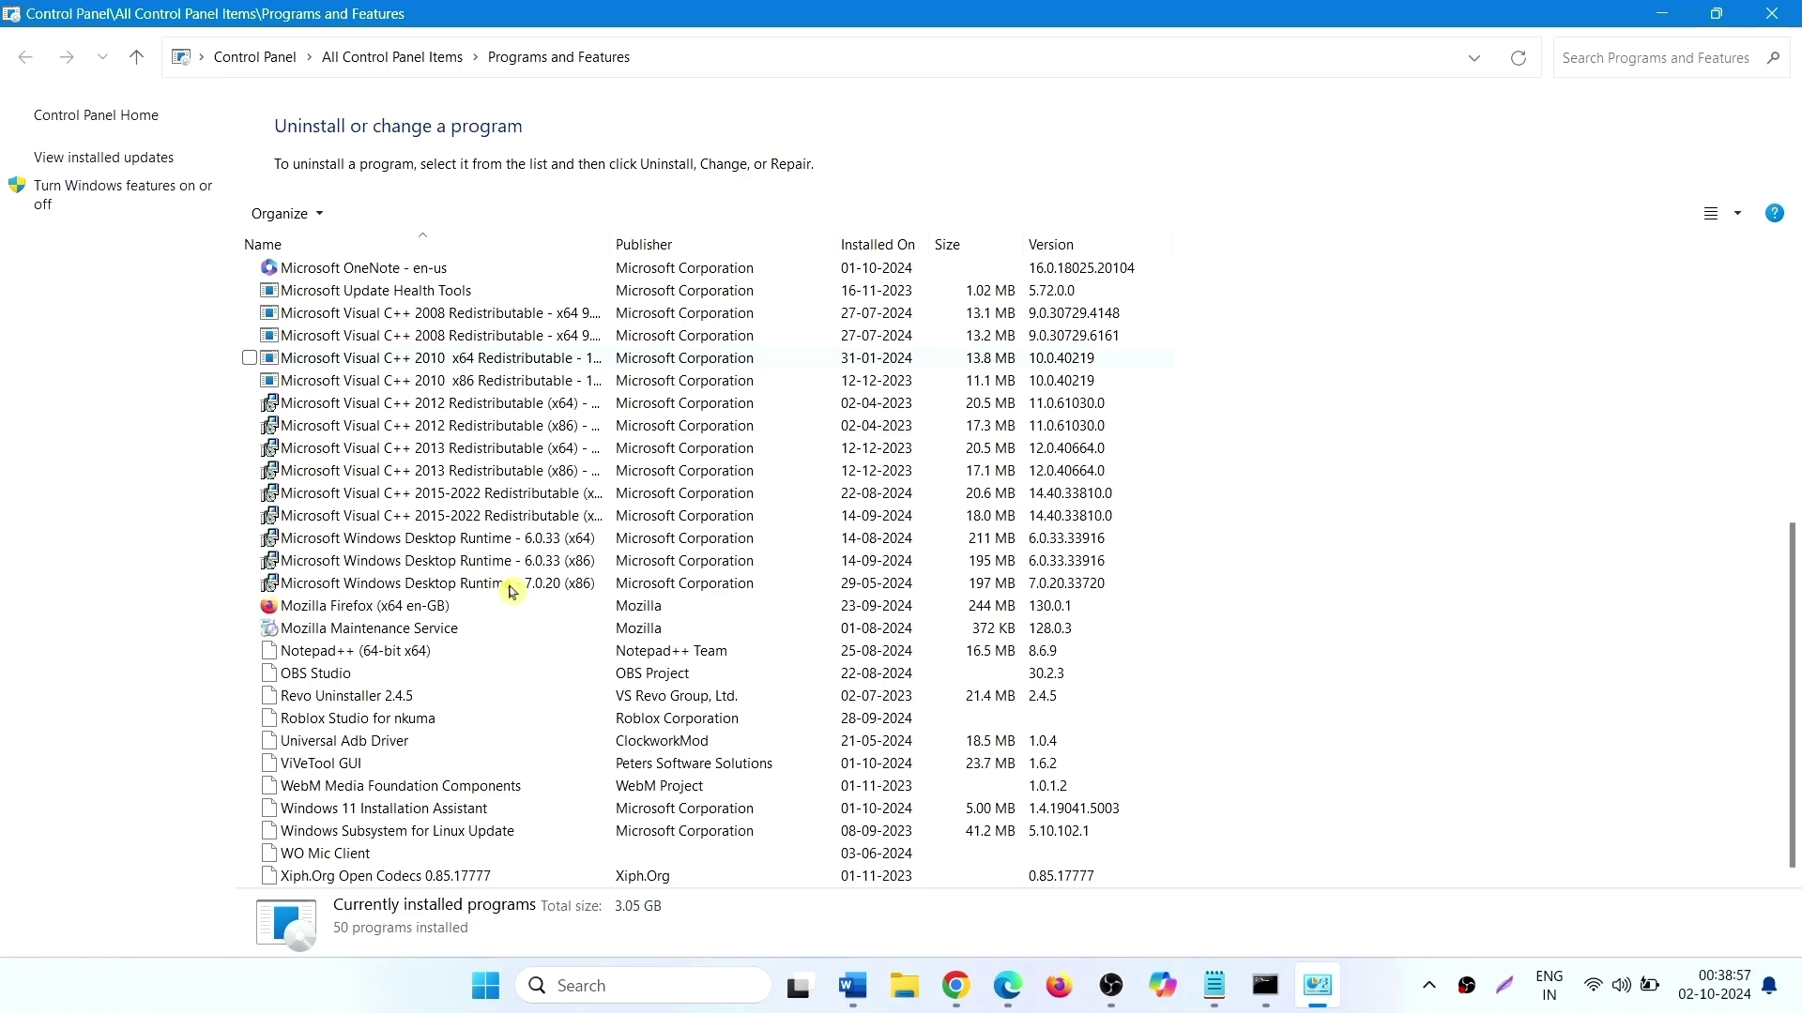
{"action": "scroll", "coordinate": [455, 579], "scroll_direction": "up", "scroll_amount": 7}
{"action": "left_click", "coordinate": [422, 560]}
{"action": "left_click", "coordinate": [416, 628]}
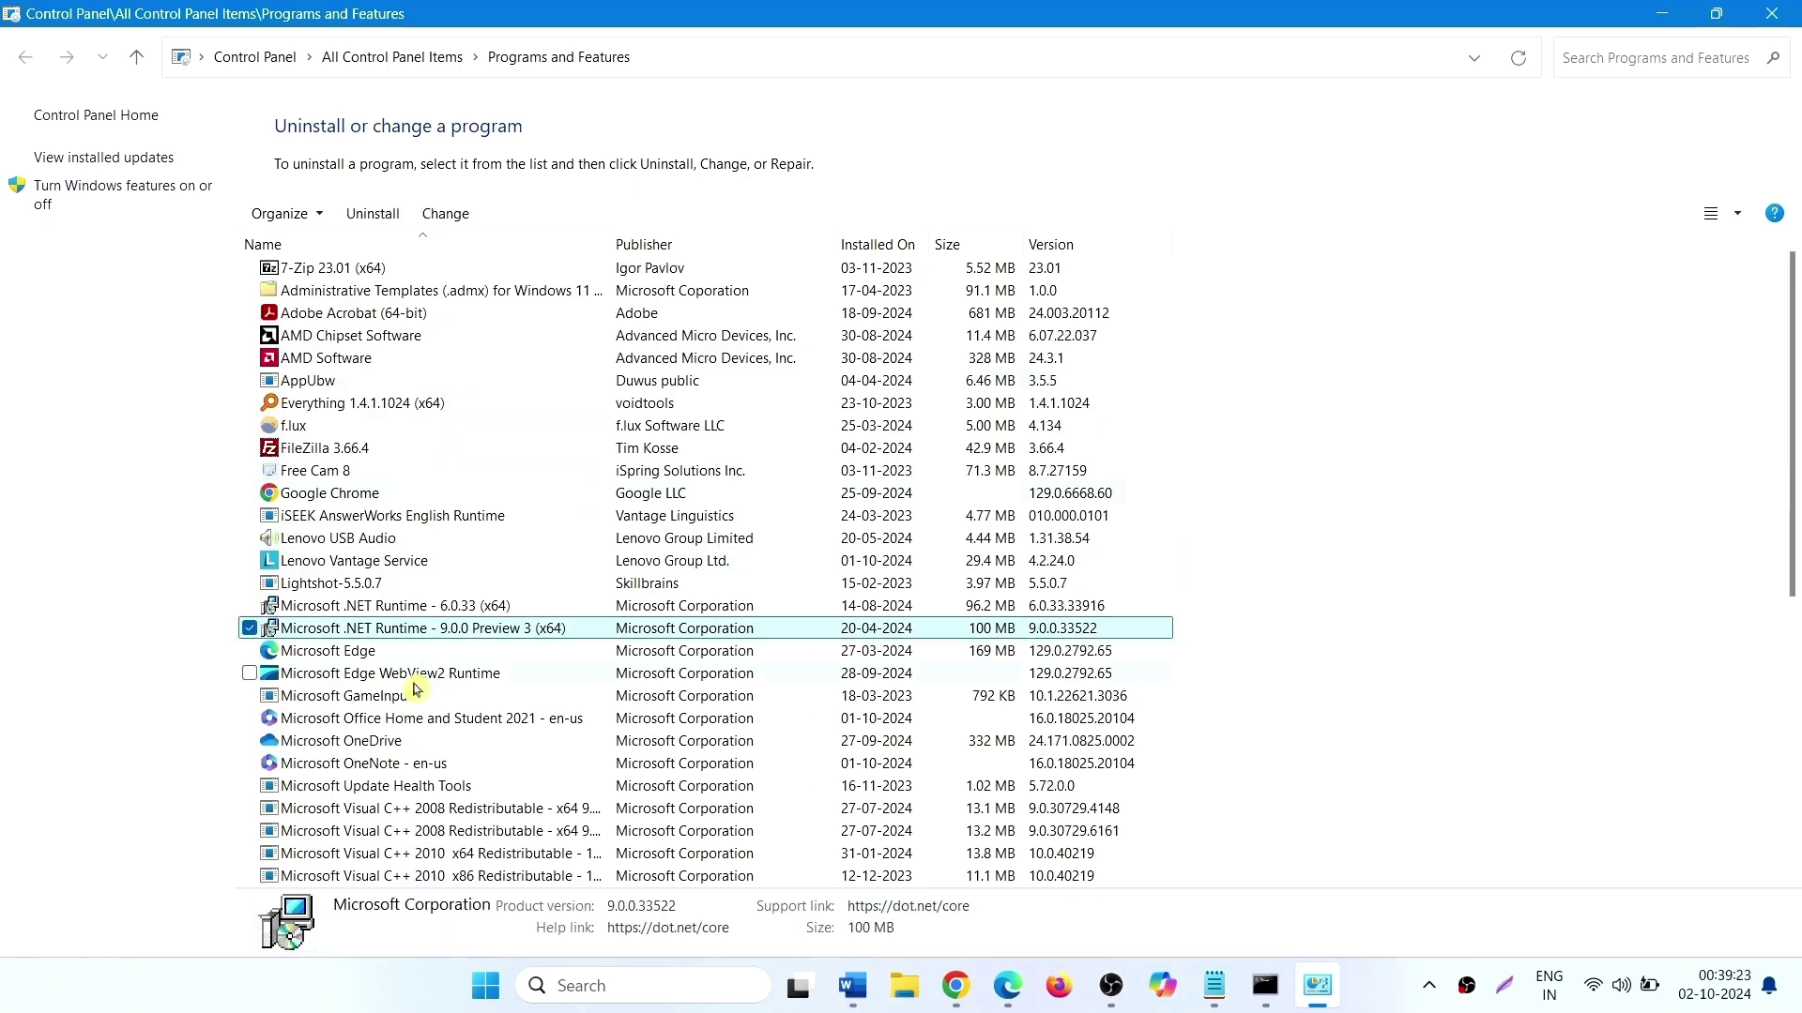
{"action": "left_click", "coordinate": [402, 585]}
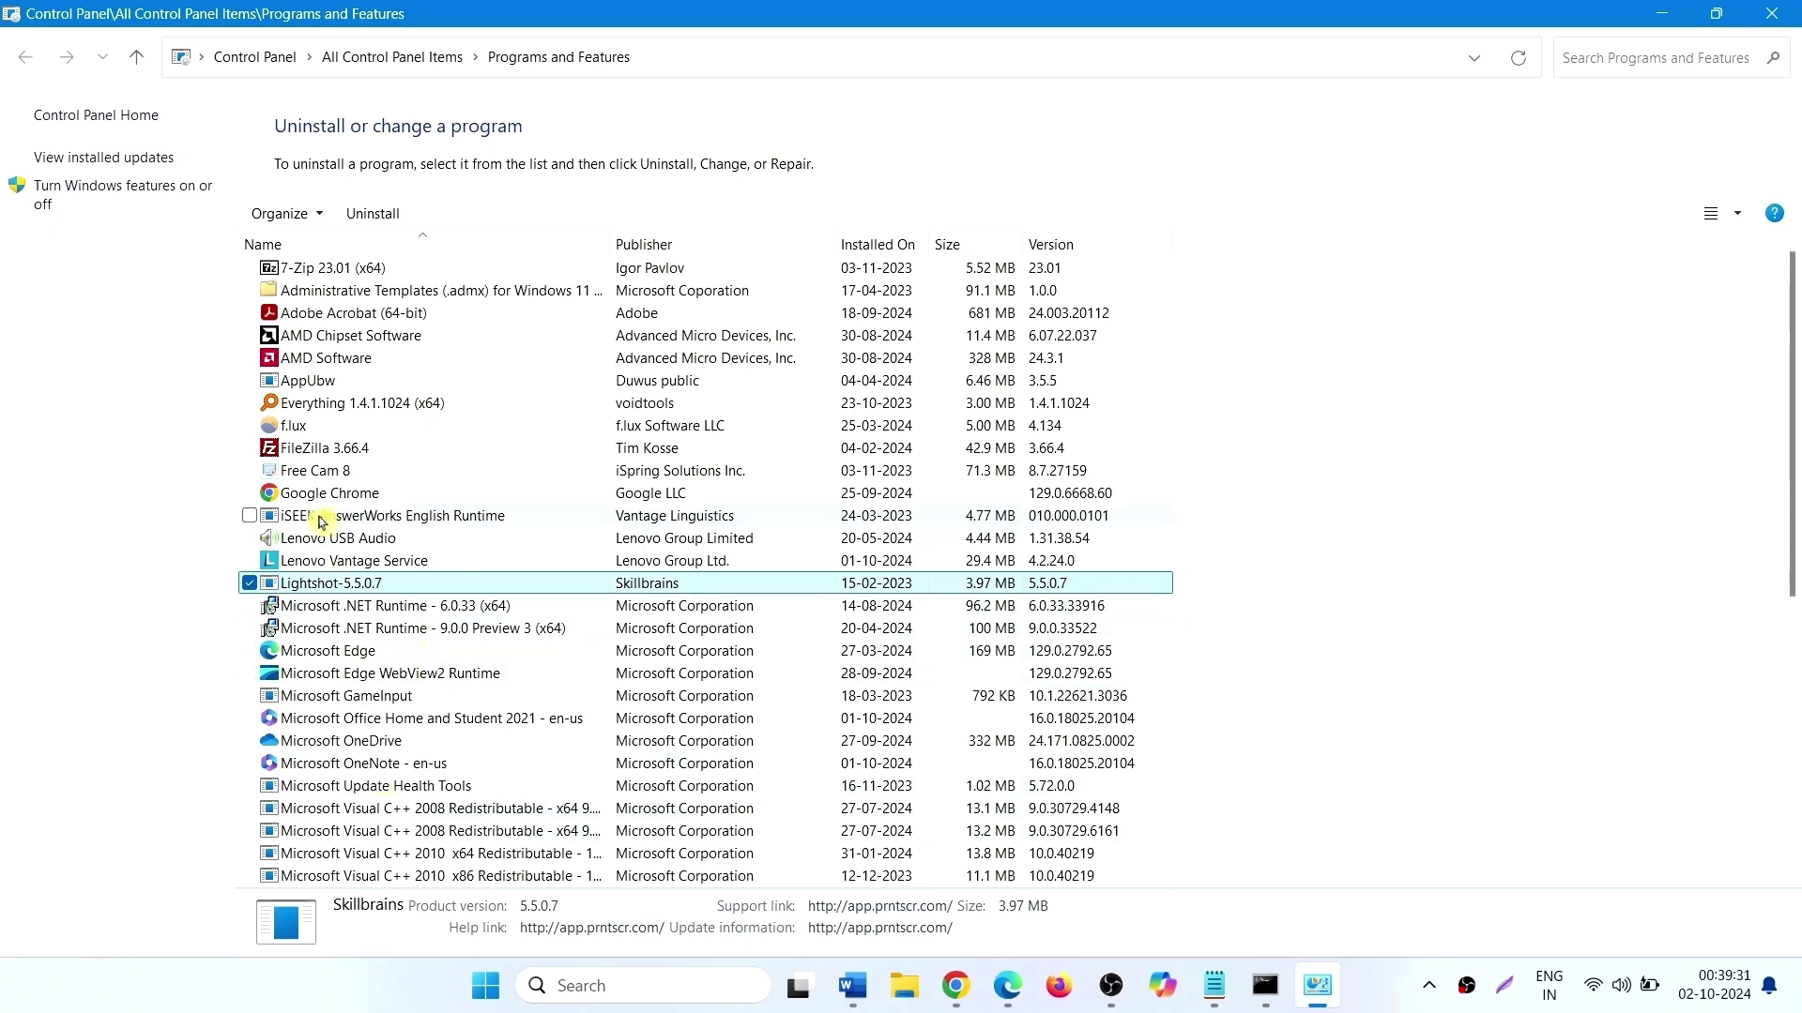
{"action": "left_click", "coordinate": [344, 563]}
{"action": "left_click_drag", "start_coordinate": [343, 563], "coordinate": [386, 581]}
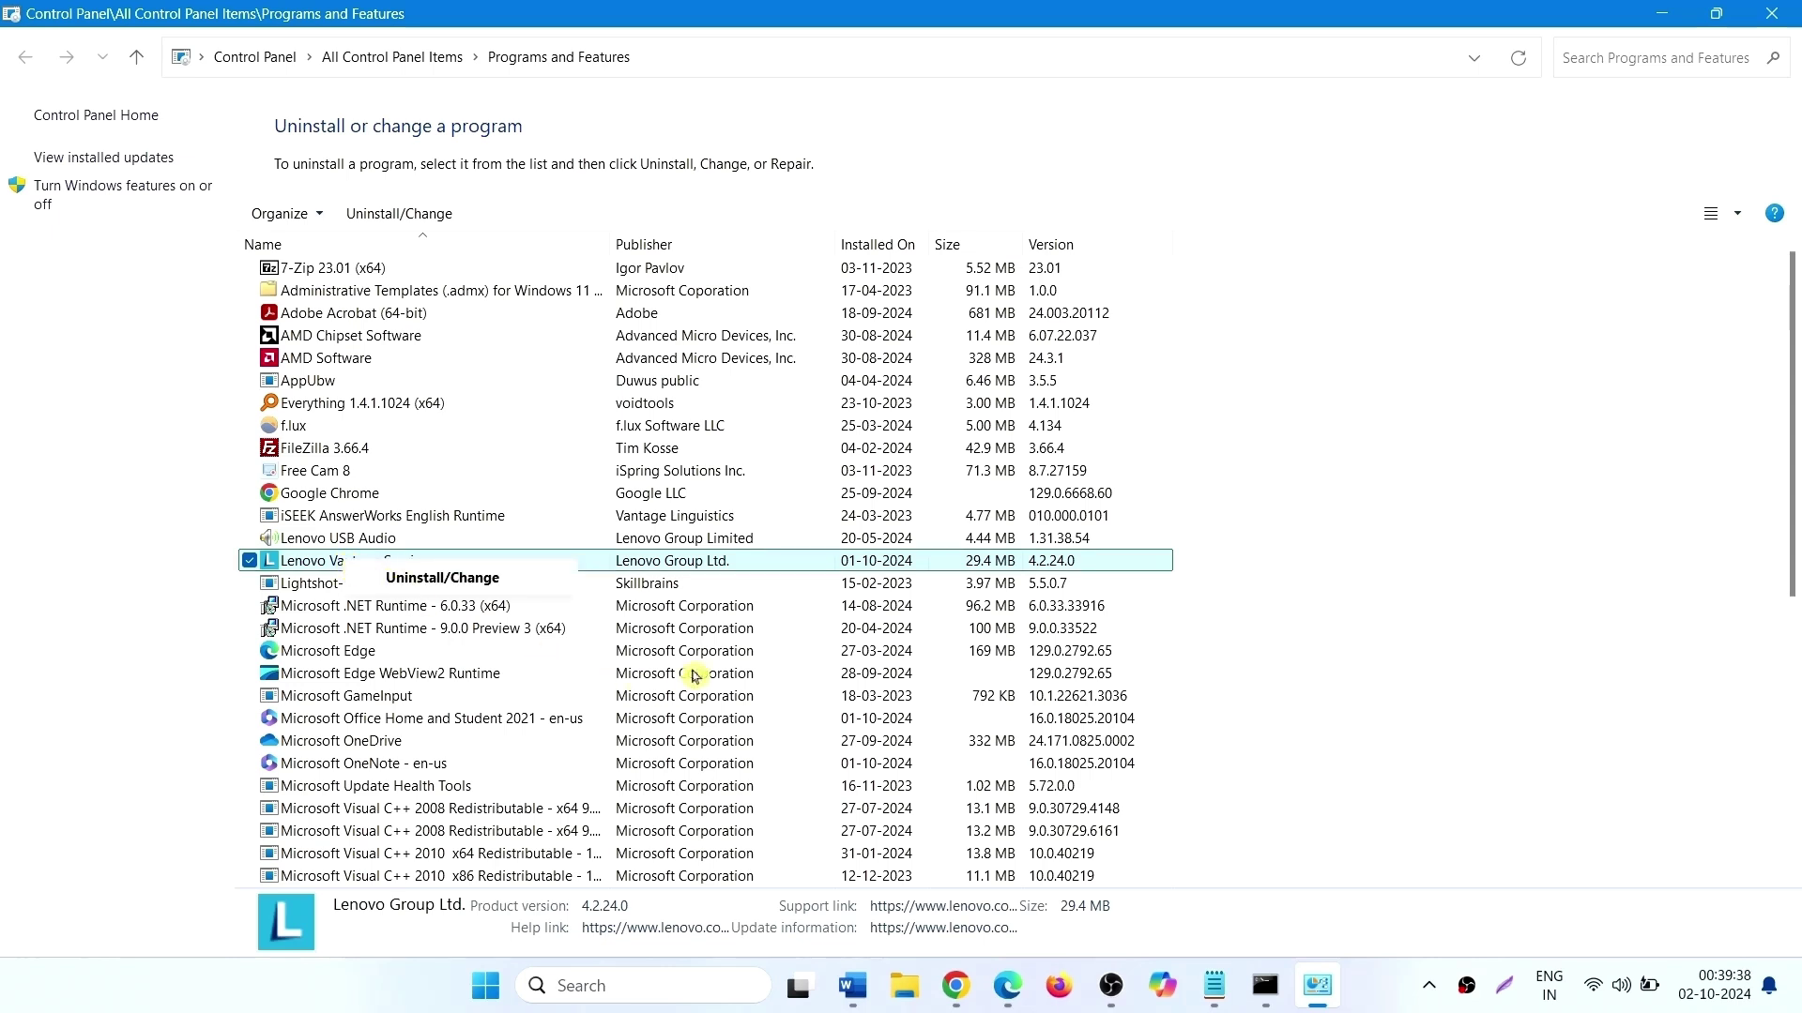
{"action": "left_click", "coordinate": [636, 678]}
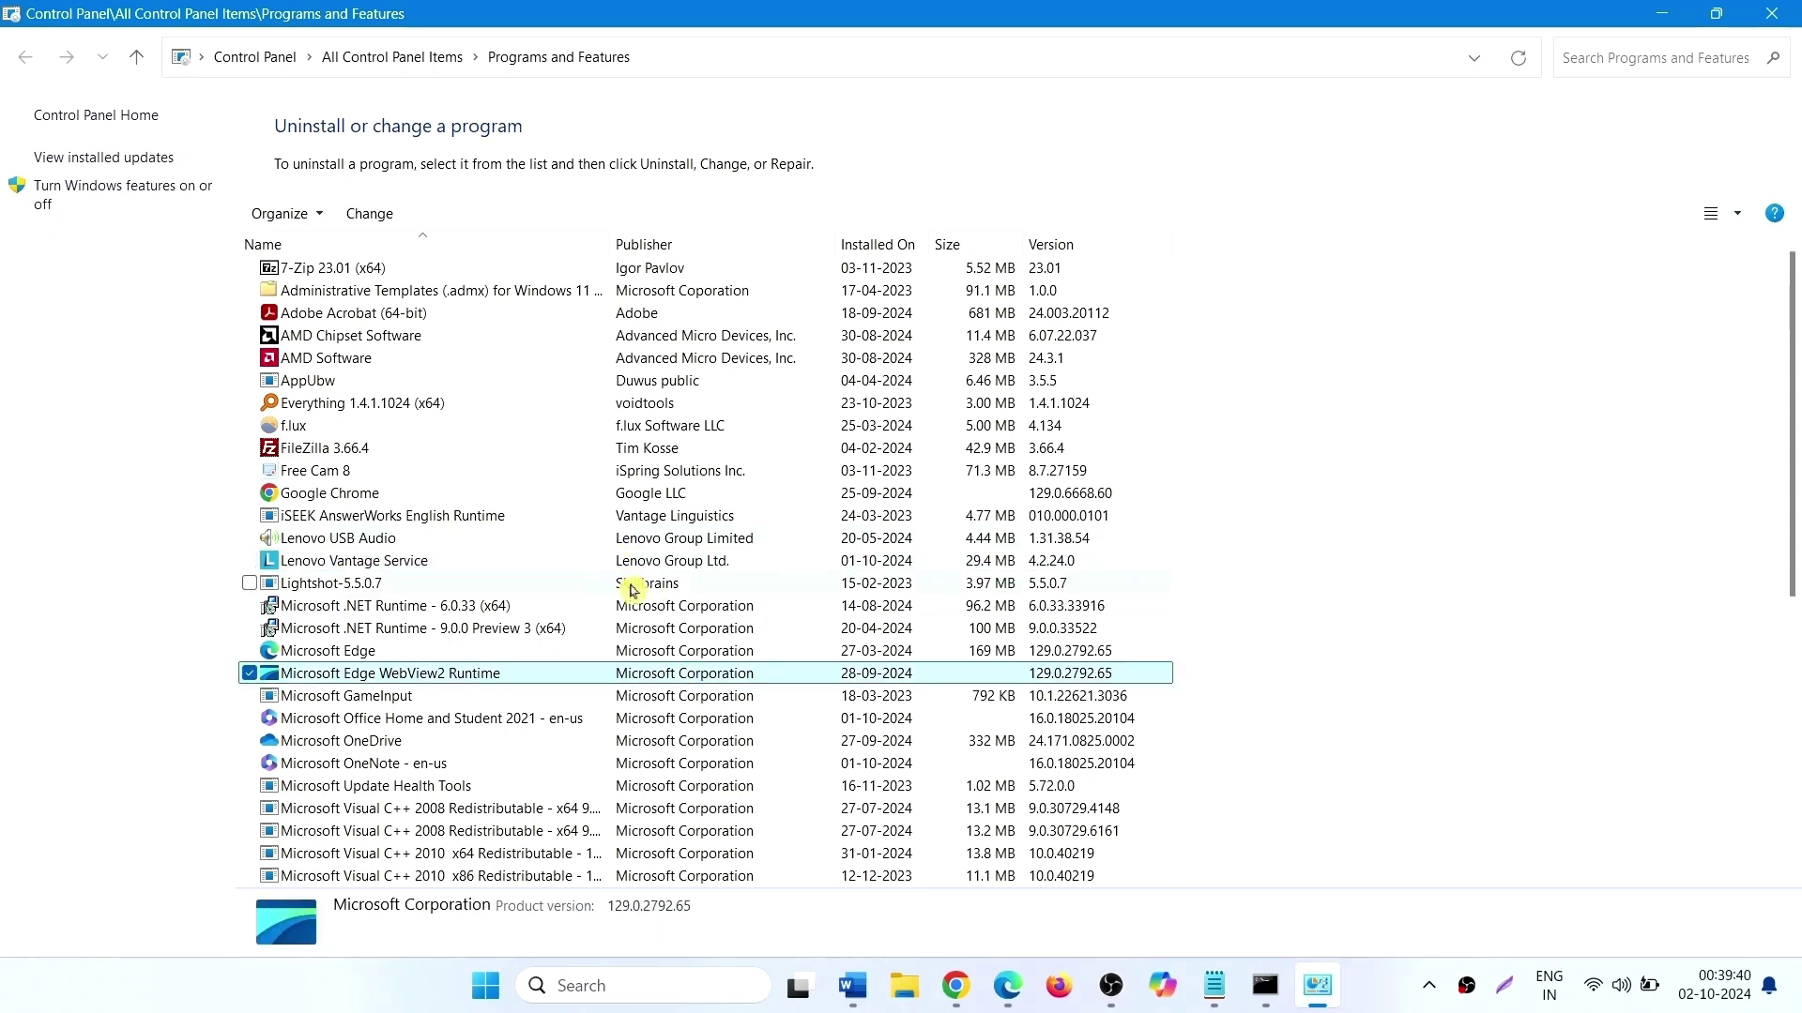